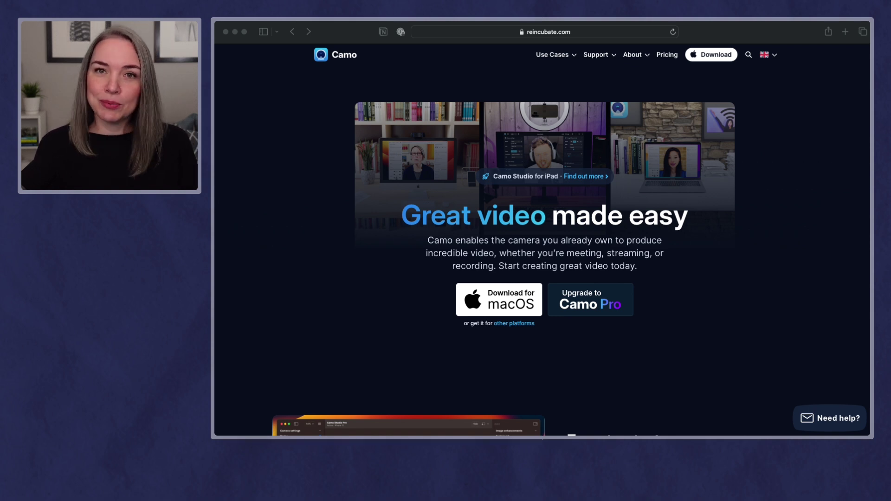
Open the Camo Pricing page and scroll through the Free, Pro and Enterprise plan comparison.
{"action": "left_click", "coordinate": [667, 55]}
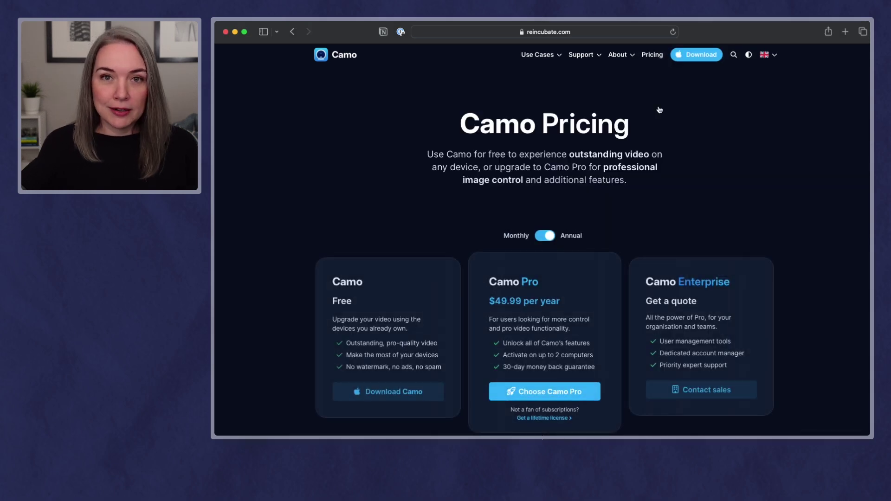
{"action": "scroll", "coordinate": [660, 122], "scroll_direction": "down", "scroll_amount": 1}
{"action": "scroll", "coordinate": [661, 122], "scroll_direction": "down", "scroll_amount": 3}
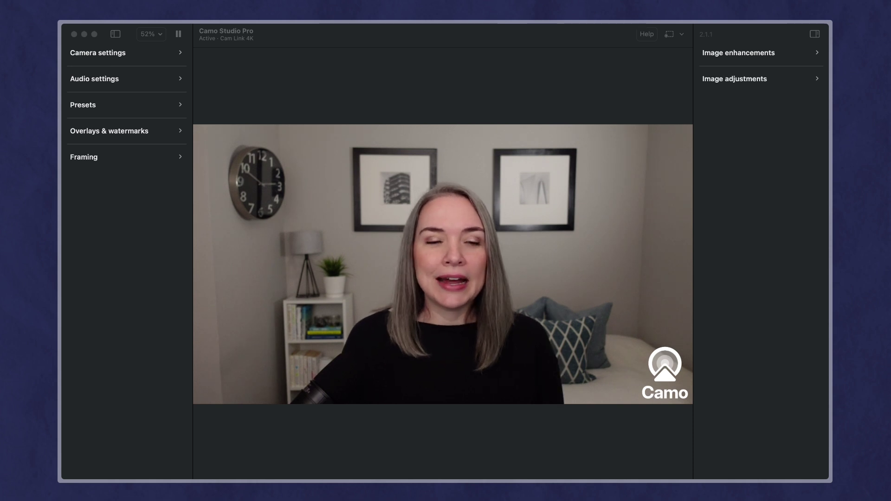
Expand Camera settings and list the available camera devices.
{"action": "left_click", "coordinate": [112, 54]}
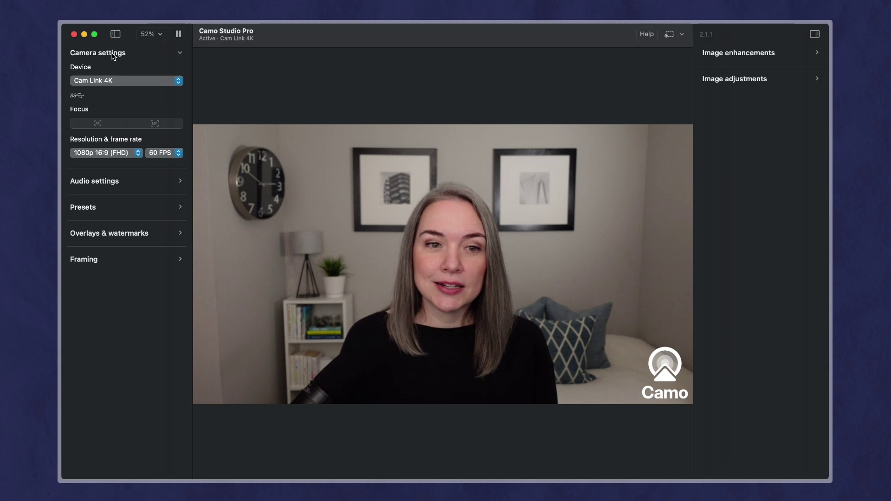
{"action": "left_click", "coordinate": [133, 84]}
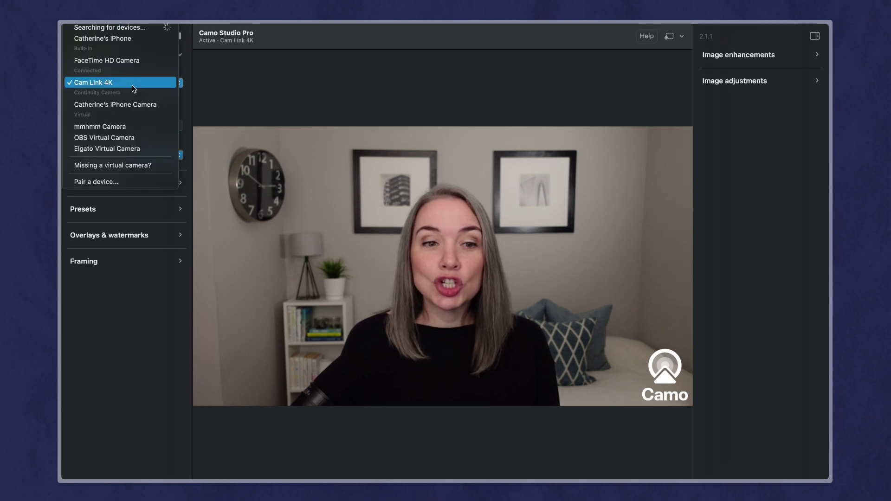
Try the iPhone at Wide 1.0x, 1080p 16:9, 30 FPS, then switch the device back to Cam Link 4K.
{"action": "left_click", "coordinate": [117, 40]}
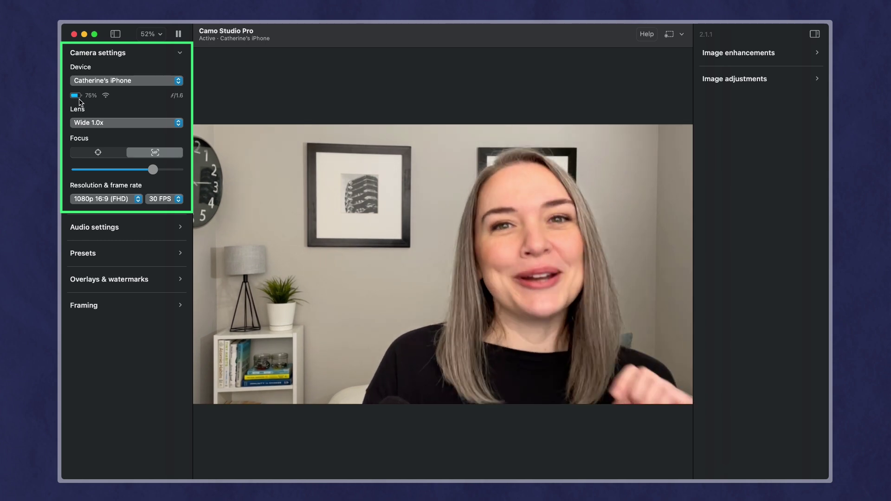
{"action": "left_click", "coordinate": [115, 123]}
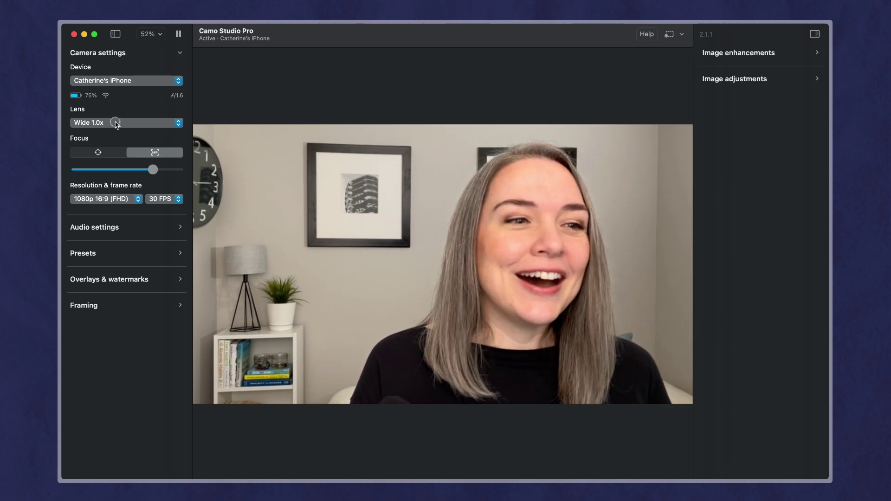
{"action": "left_click", "coordinate": [184, 123]}
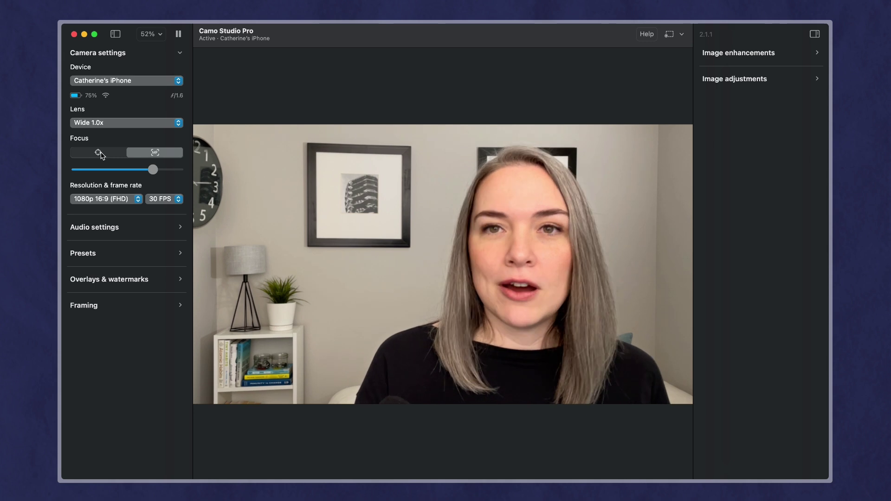
{"action": "left_click", "coordinate": [136, 196]}
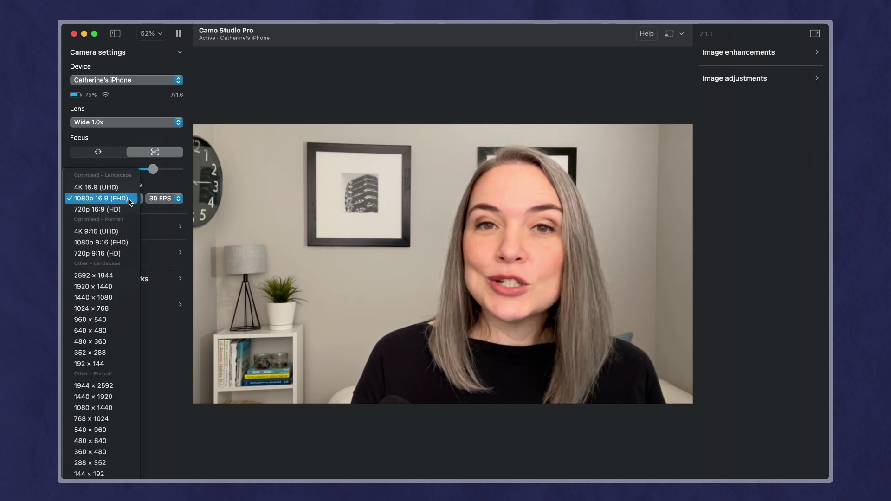
{"action": "left_click", "coordinate": [146, 189]}
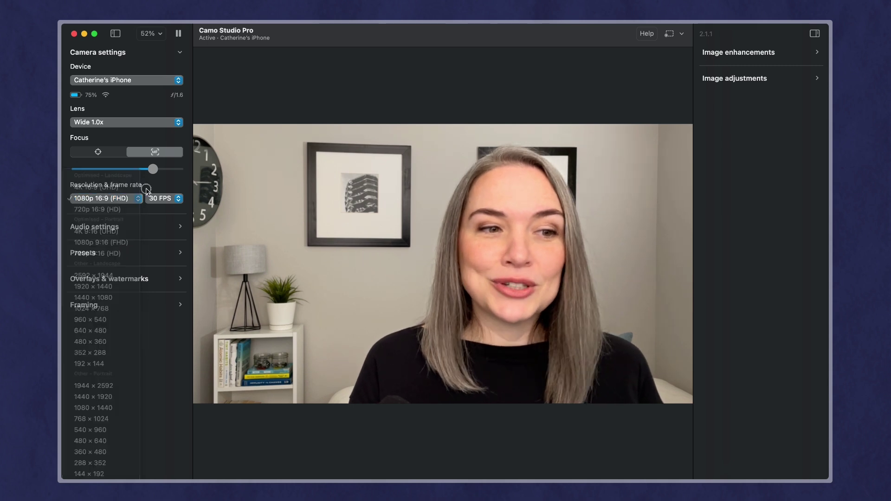
{"action": "left_click", "coordinate": [163, 199]}
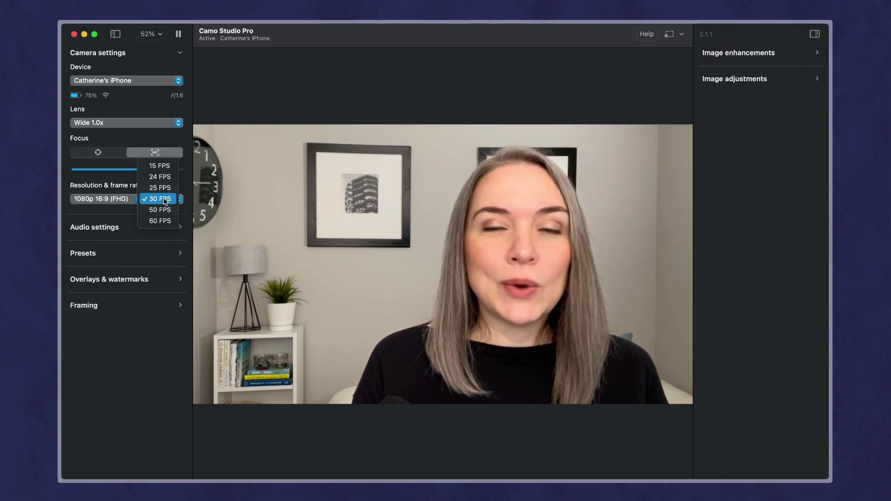
{"action": "left_click", "coordinate": [164, 199]}
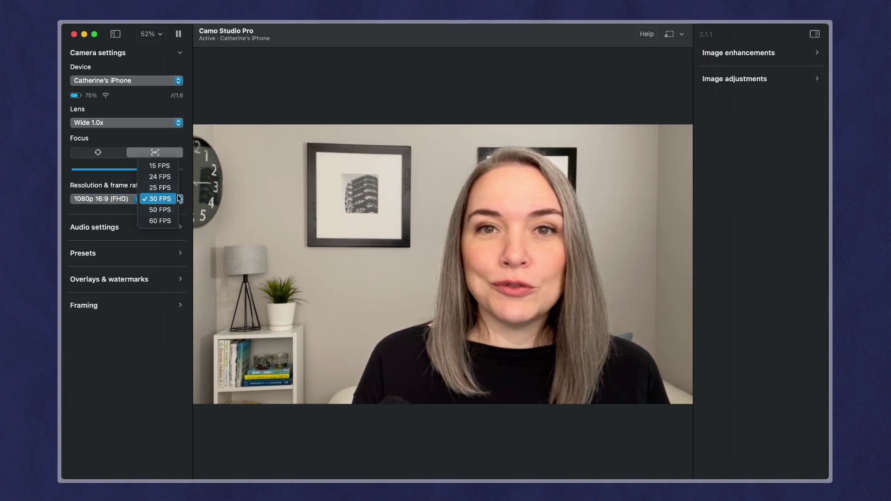
{"action": "left_click", "coordinate": [142, 81]}
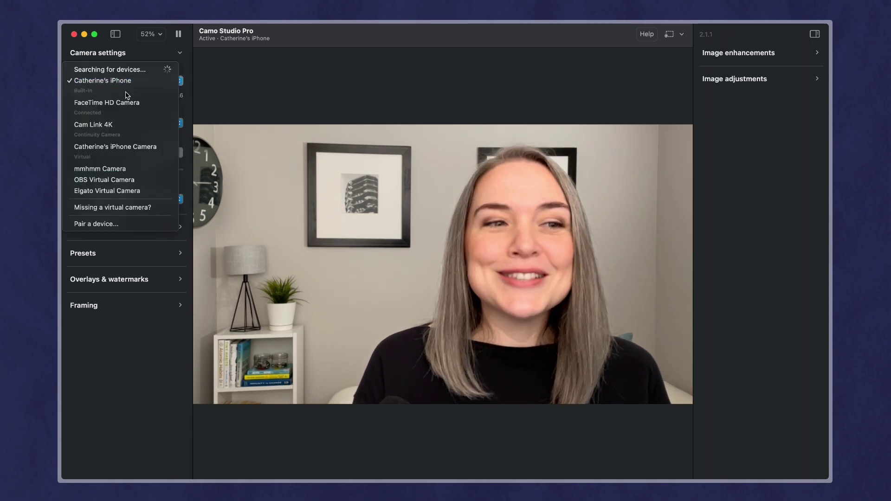
{"action": "left_click", "coordinate": [117, 124]}
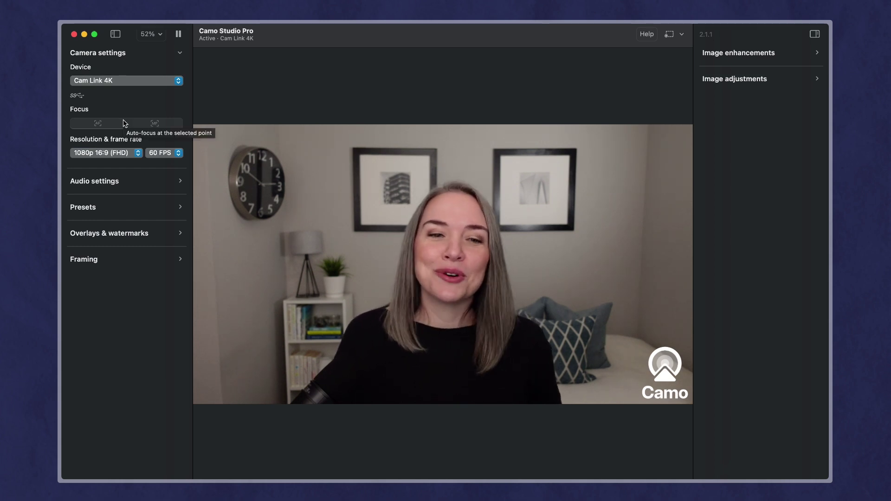
Zoom the Cam Link 4K image to 150% in Framing and pan to centre the speaker.
{"action": "left_click", "coordinate": [156, 56]}
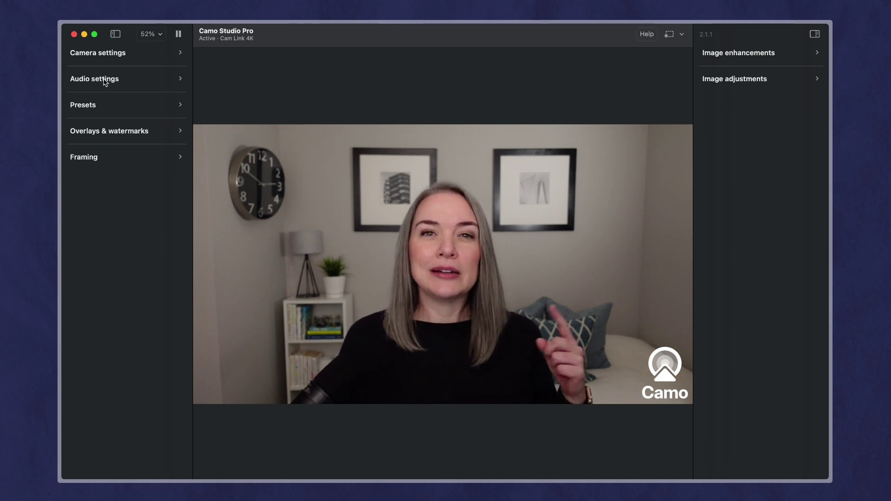
{"action": "left_click", "coordinate": [102, 160]}
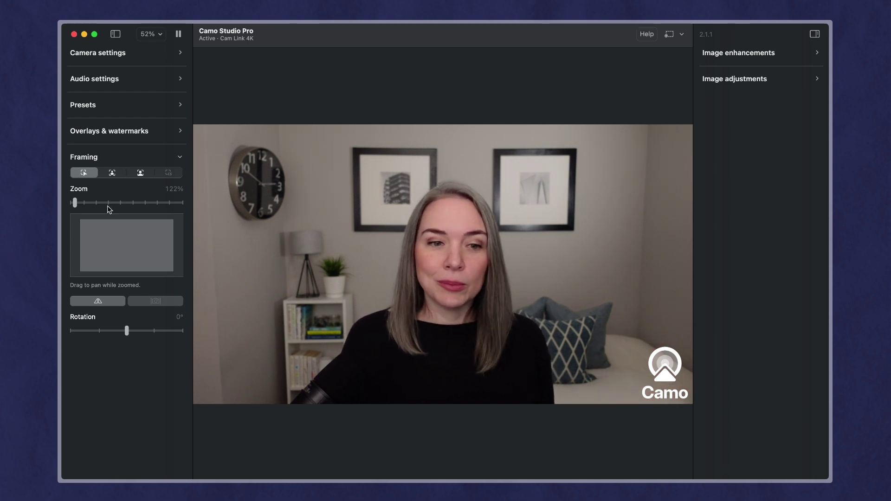
{"action": "left_click_drag", "start_coordinate": [74, 203], "coordinate": [78, 206]}
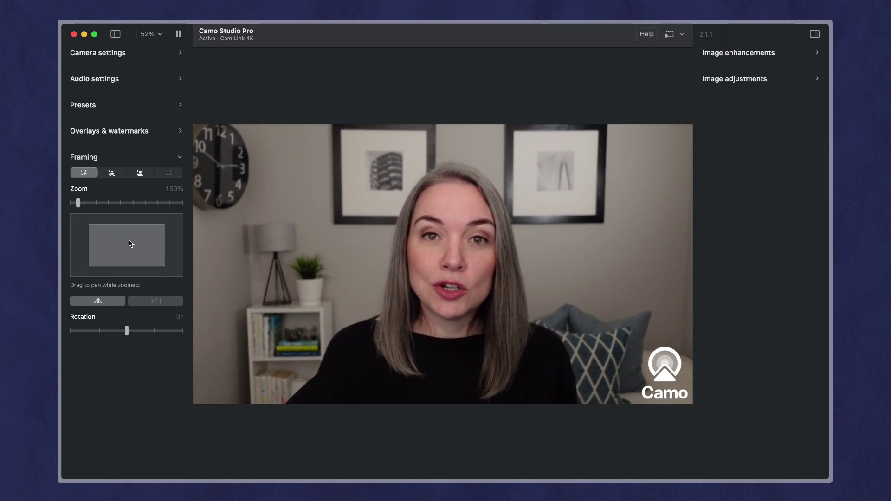
{"action": "left_click_drag", "start_coordinate": [130, 243], "coordinate": [130, 248]}
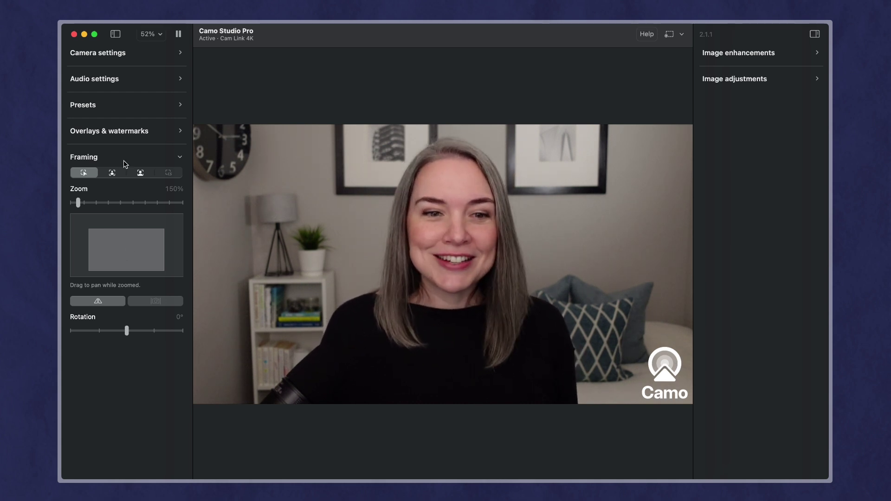
{"action": "left_click", "coordinate": [157, 160]}
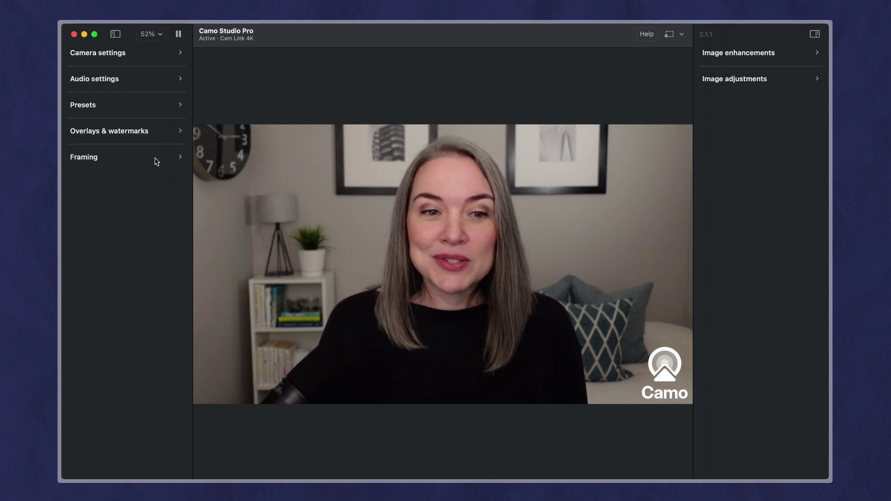
Toggle the Camo watermark off and back on under Overlays & watermarks.
{"action": "left_click", "coordinate": [142, 136]}
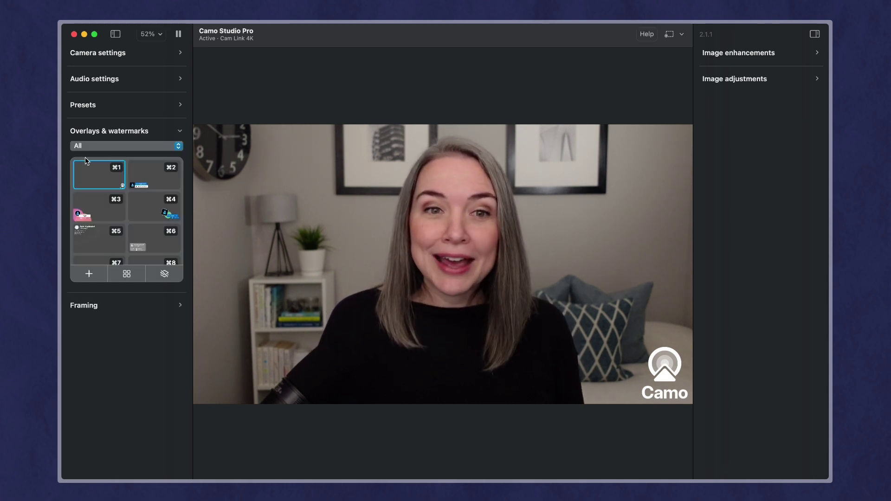
{"action": "mouse_move", "coordinate": [90, 171]}
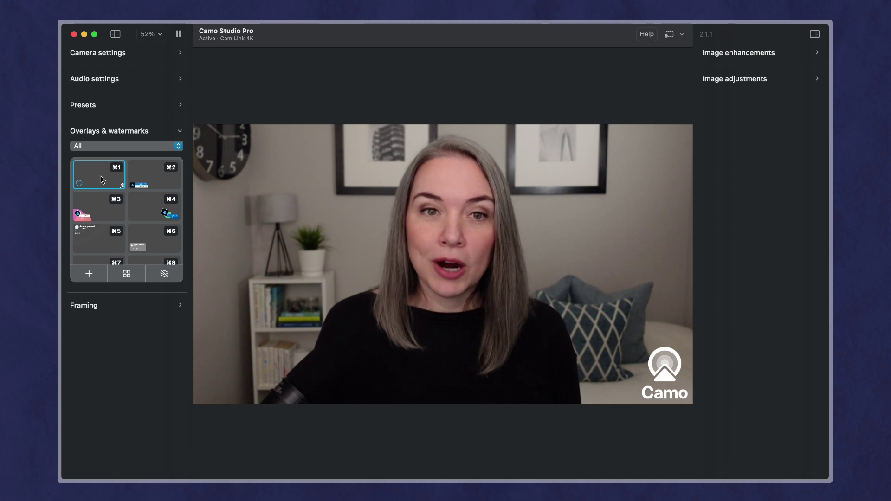
{"action": "left_click", "coordinate": [102, 180]}
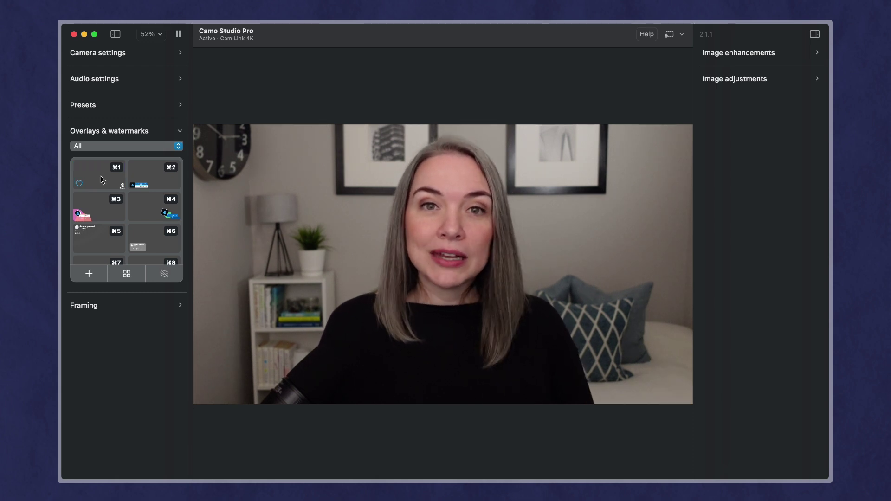
{"action": "left_click", "coordinate": [102, 180]}
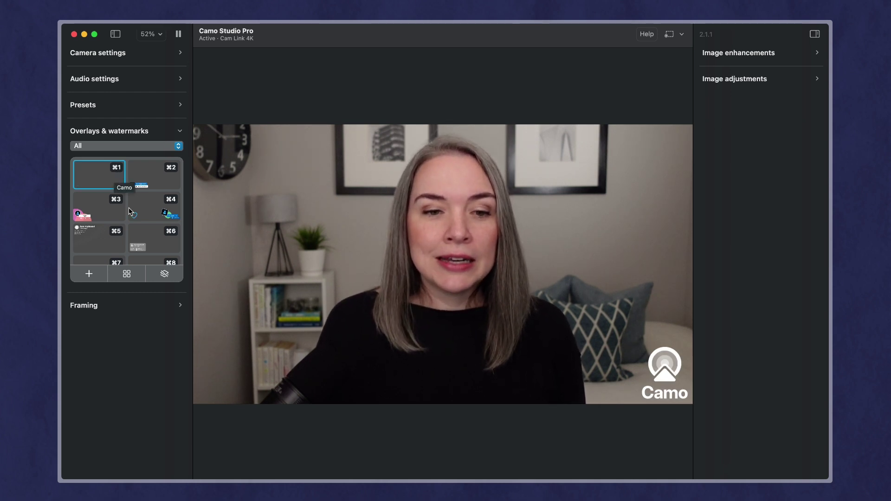
Hide all overlays, then try lower-third overlays, settling on the contact card with job title.
{"action": "left_click", "coordinate": [166, 276]}
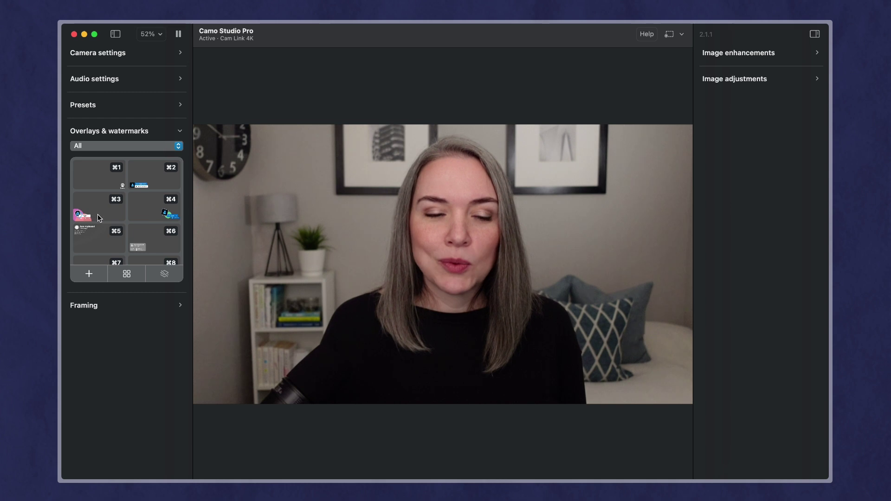
{"action": "left_click", "coordinate": [118, 218]}
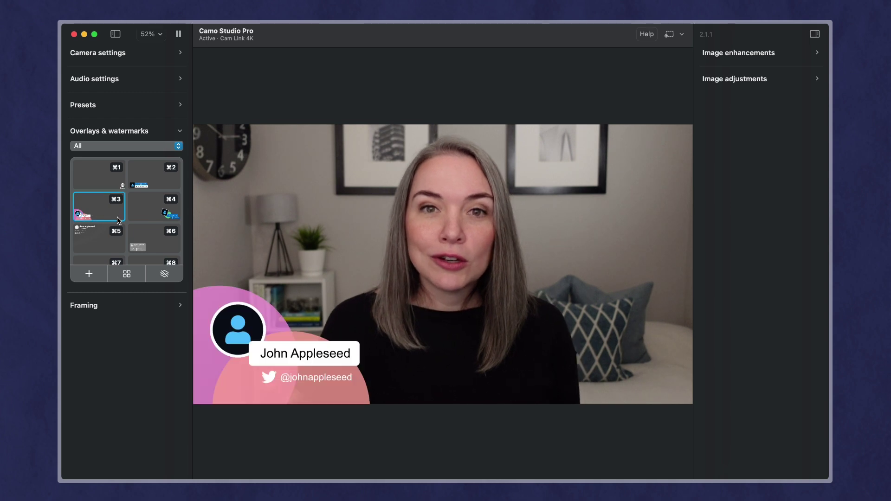
{"action": "left_click", "coordinate": [150, 213]}
{"action": "left_click", "coordinate": [150, 247]}
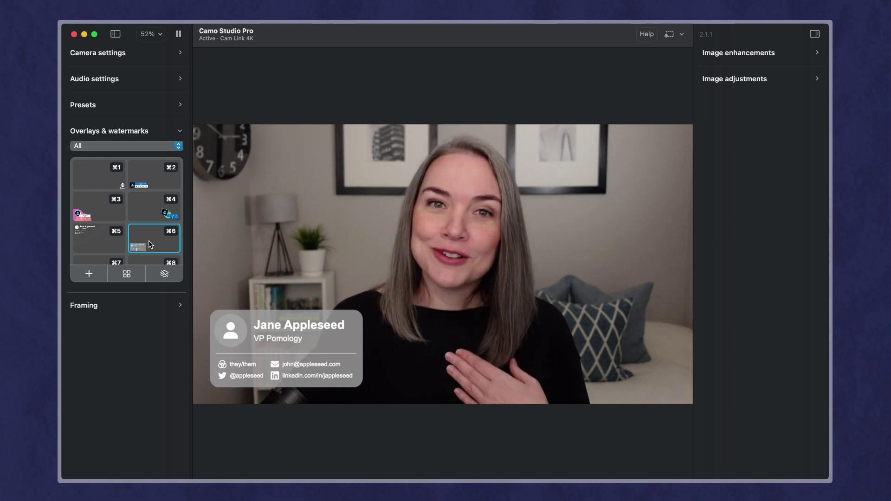
Duplicate the contact-card overlay as 'Lower Left Bubble' and open it for editing.
{"action": "right_click", "coordinate": [149, 242]}
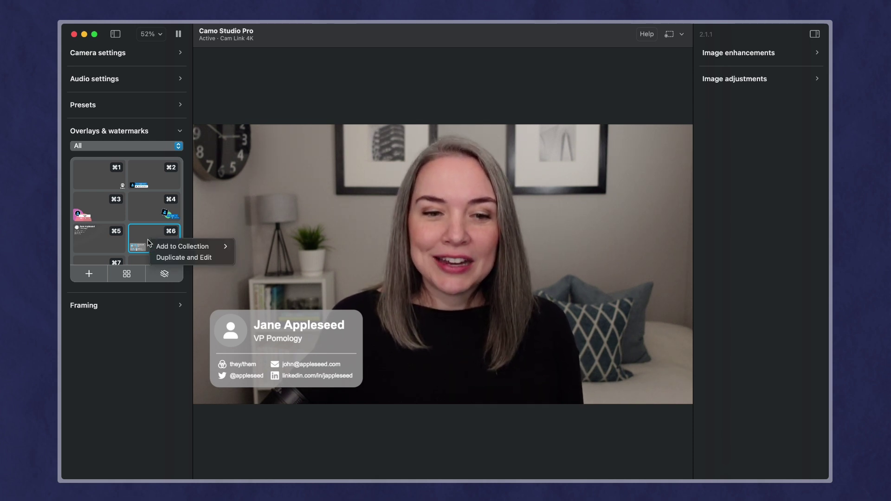
{"action": "left_click", "coordinate": [170, 259]}
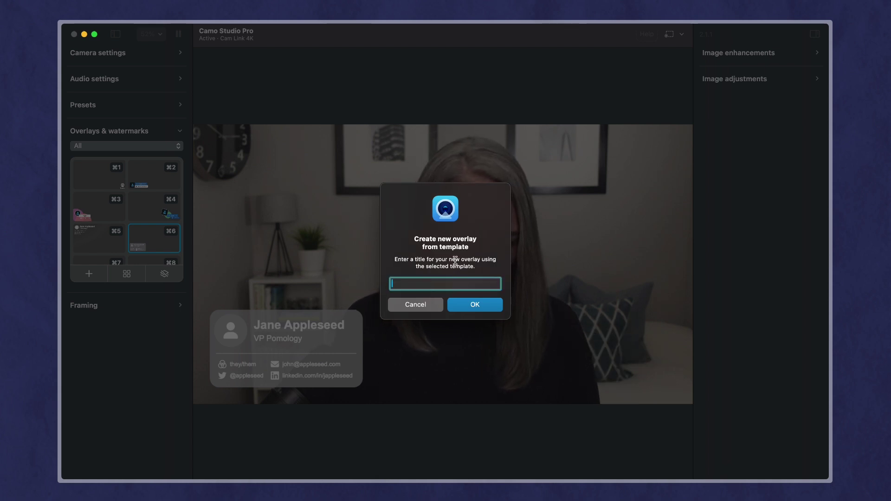
{"action": "type", "text": "Lower L"}
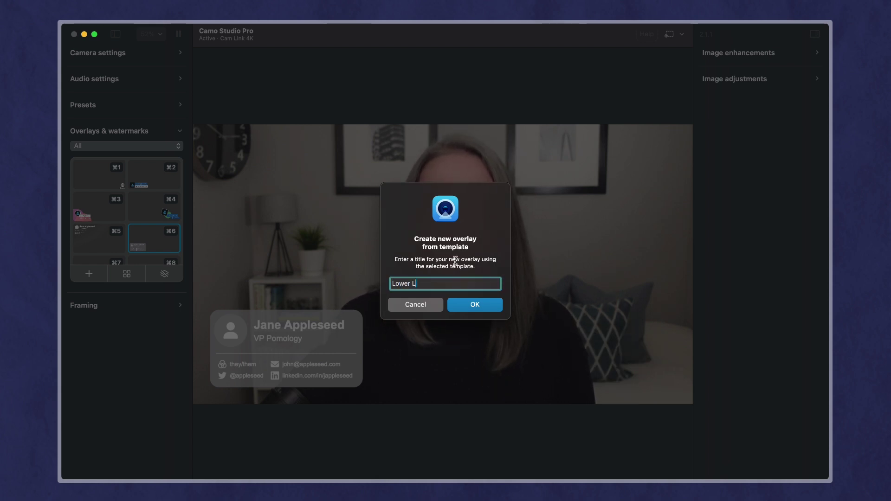
{"action": "type", "text": "eft Bubble"}
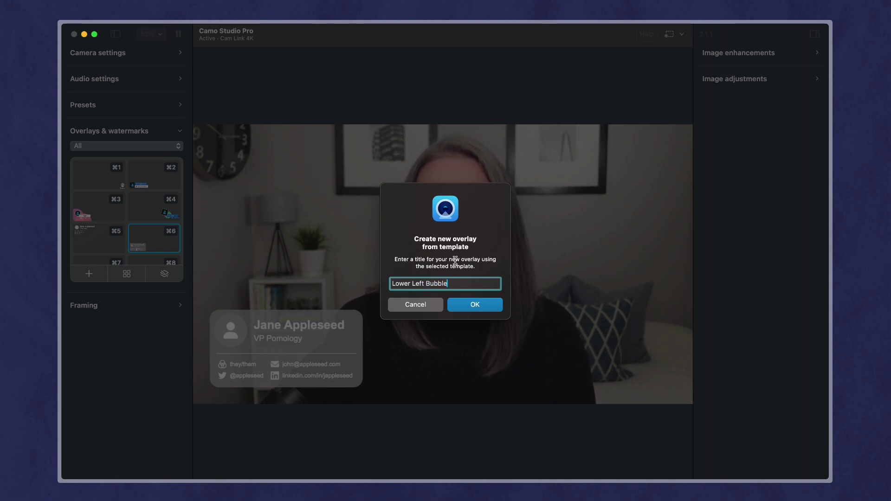
{"action": "key", "text": "Return"}
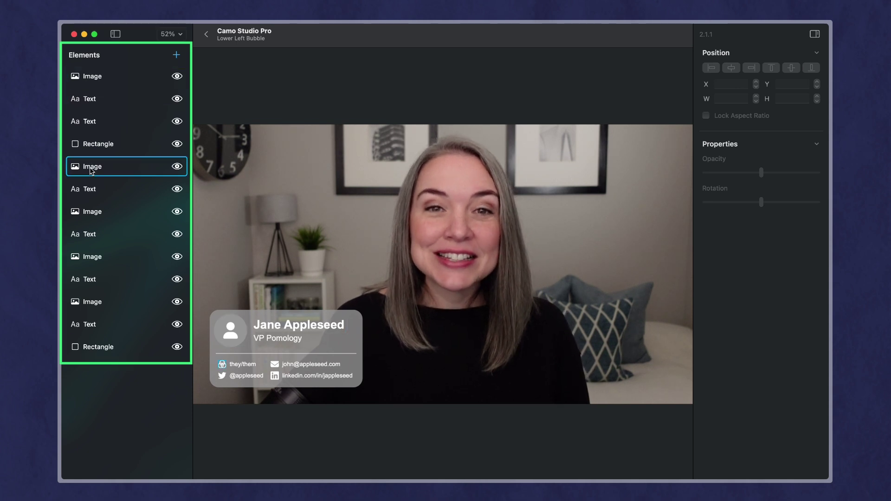
Replace the card's sample name with the presenter's name and the title with 'Trainer & Speaker'.
{"action": "left_click", "coordinate": [121, 100]}
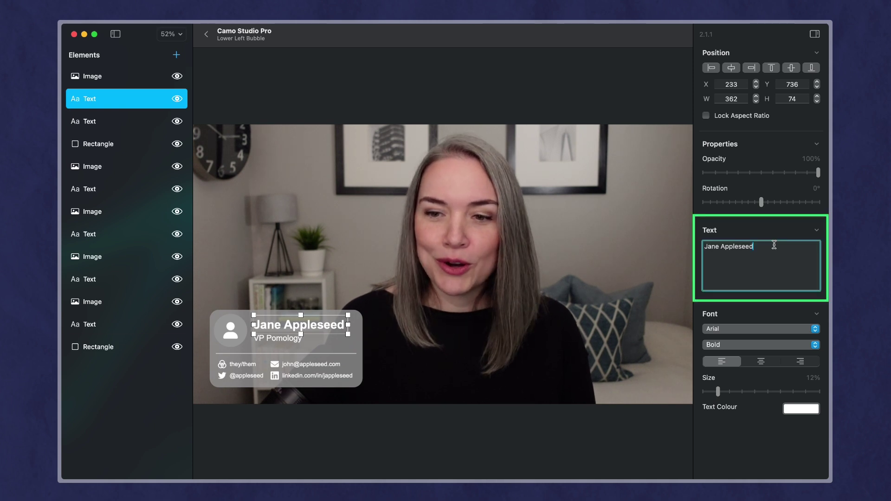
{"action": "left_click_drag", "start_coordinate": [774, 245], "coordinate": [661, 245]}
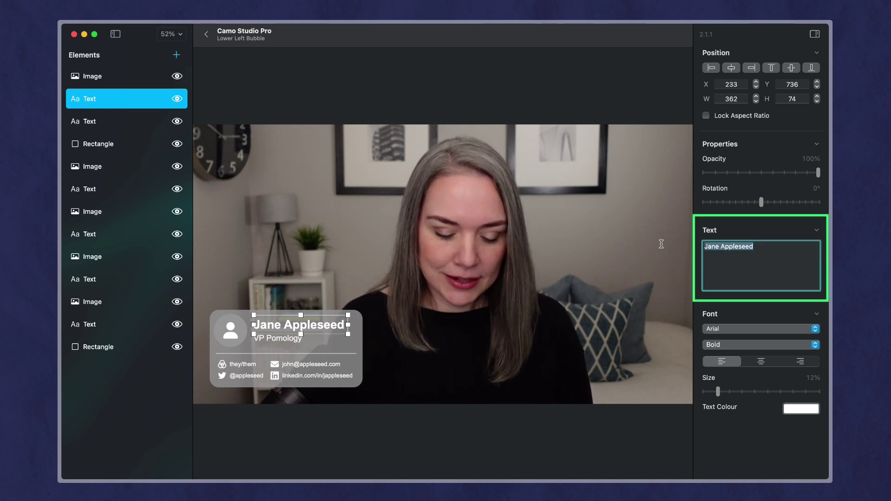
{"action": "type", "text": "Cat Mulvihill"}
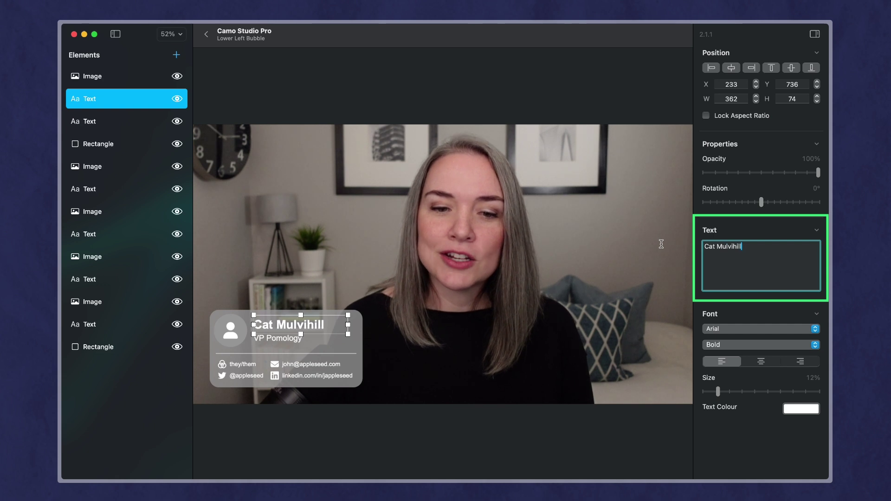
{"action": "left_click", "coordinate": [275, 339]}
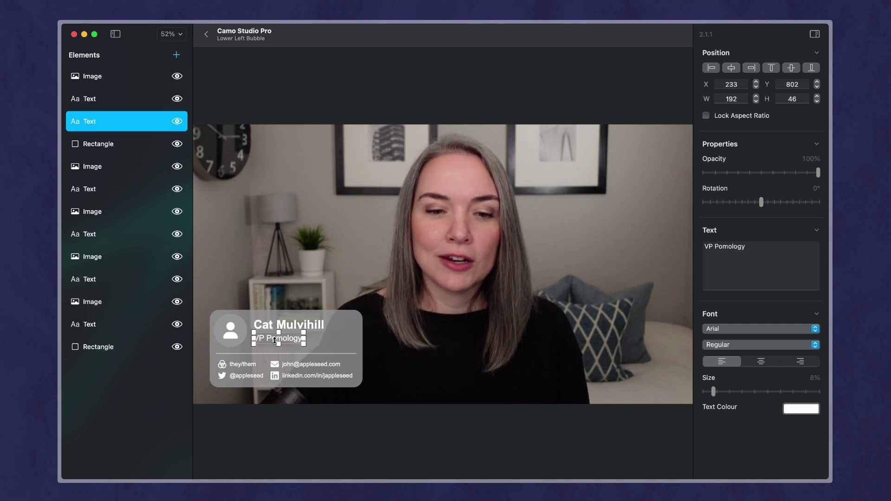
{"action": "triple_click", "coordinate": [745, 246]}
{"action": "type", "text": "Tra"}
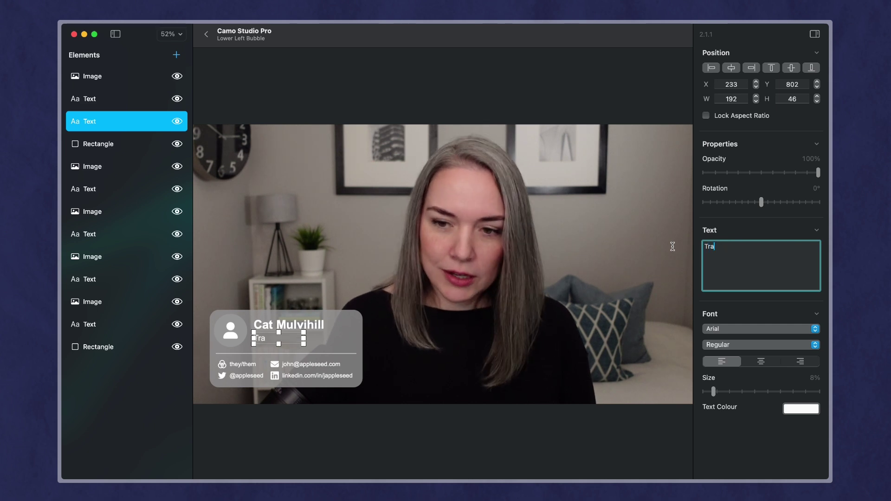
{"action": "type", "text": "iner & Speaker"}
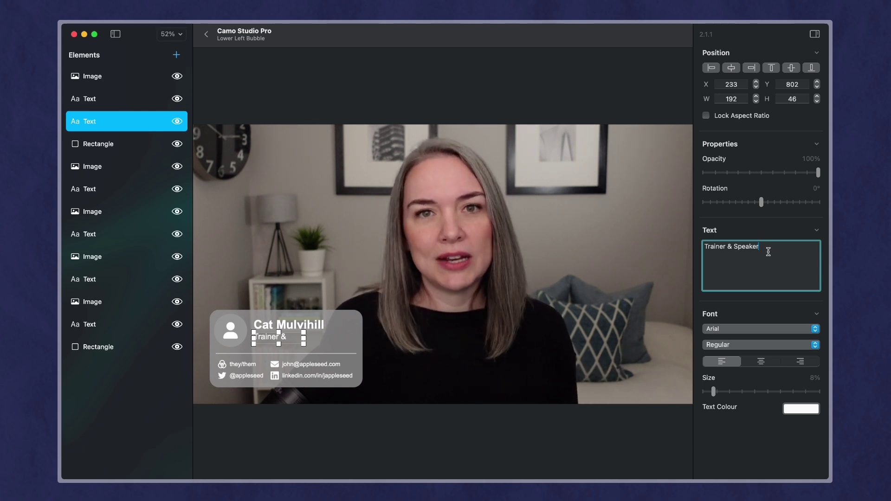
{"action": "left_click", "coordinate": [355, 327]}
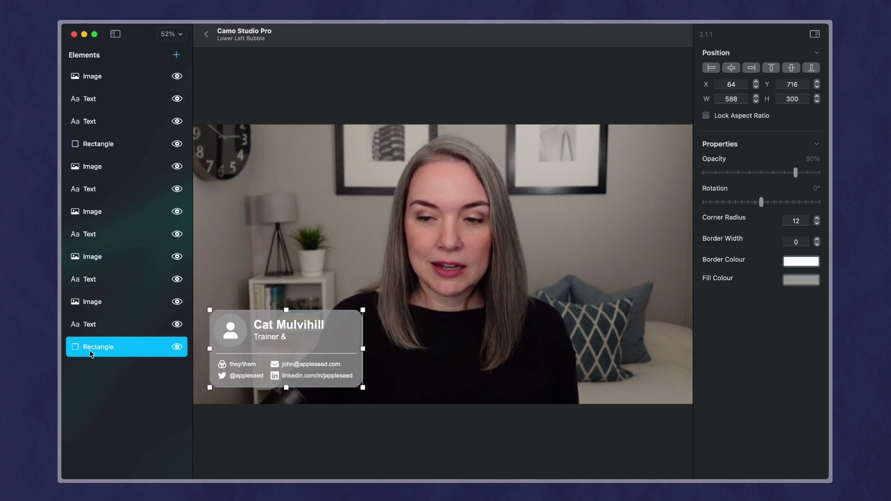
Set the bubble rectangle's fill colour to purple-blue.
{"action": "left_click", "coordinate": [794, 284]}
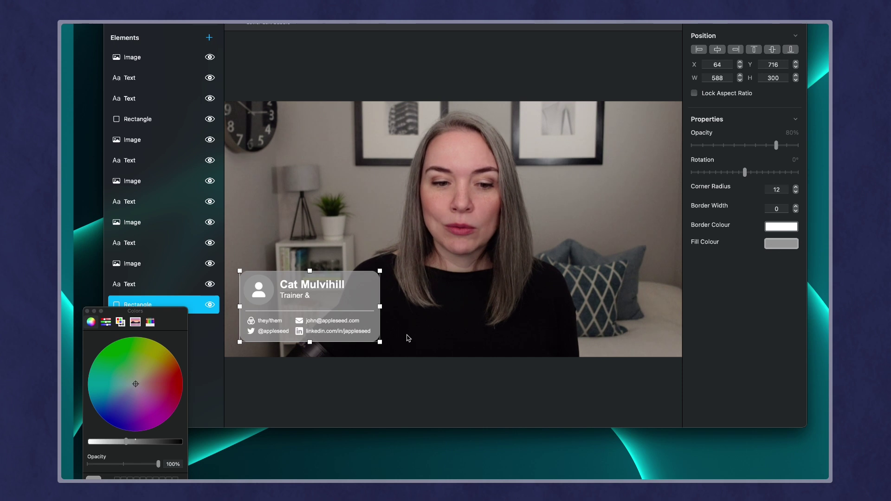
{"action": "left_click_drag", "start_coordinate": [136, 388], "coordinate": [124, 405]}
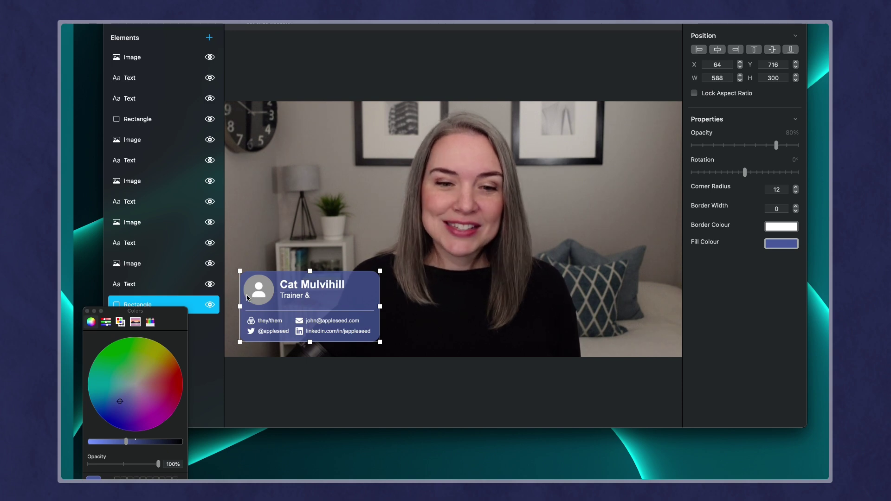
{"action": "left_click", "coordinate": [84, 311]}
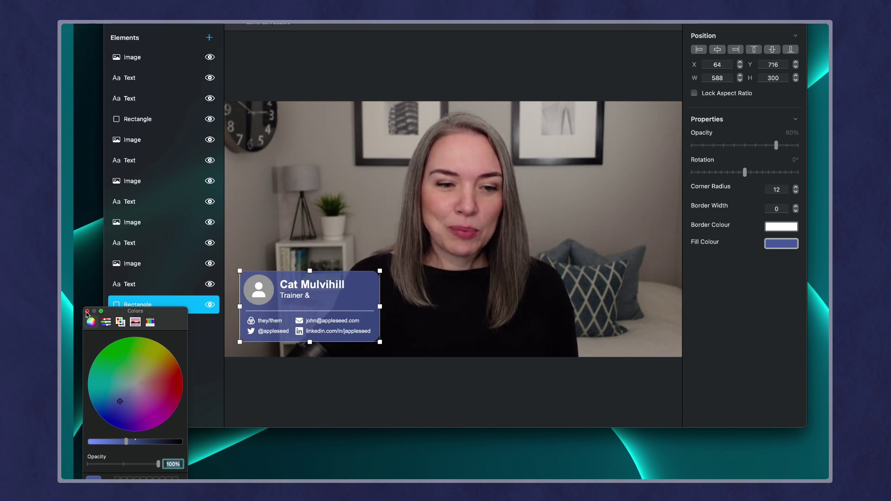
{"action": "left_click", "coordinate": [87, 311]}
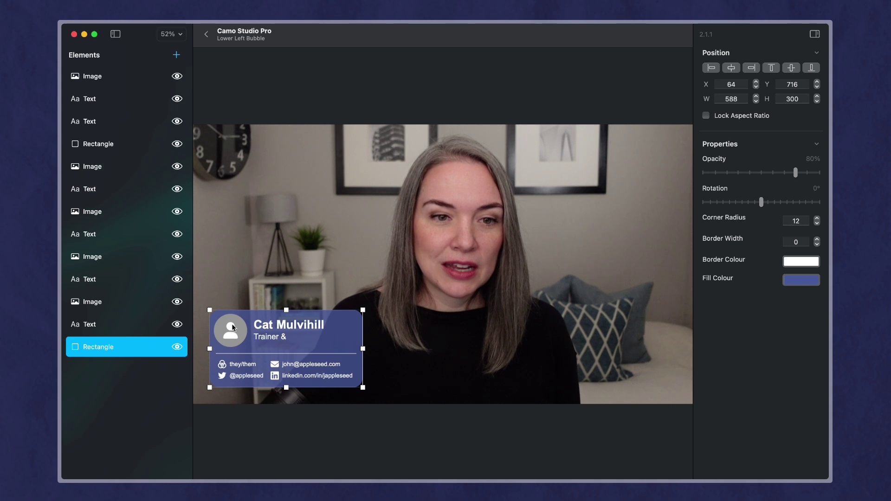
Delete the avatar image from the bubble.
{"action": "left_click", "coordinate": [100, 79]}
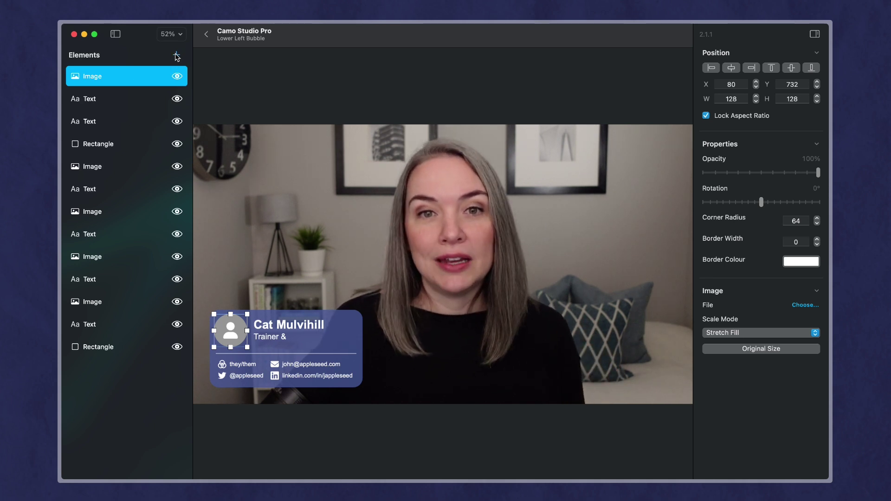
{"action": "right_click", "coordinate": [102, 76]}
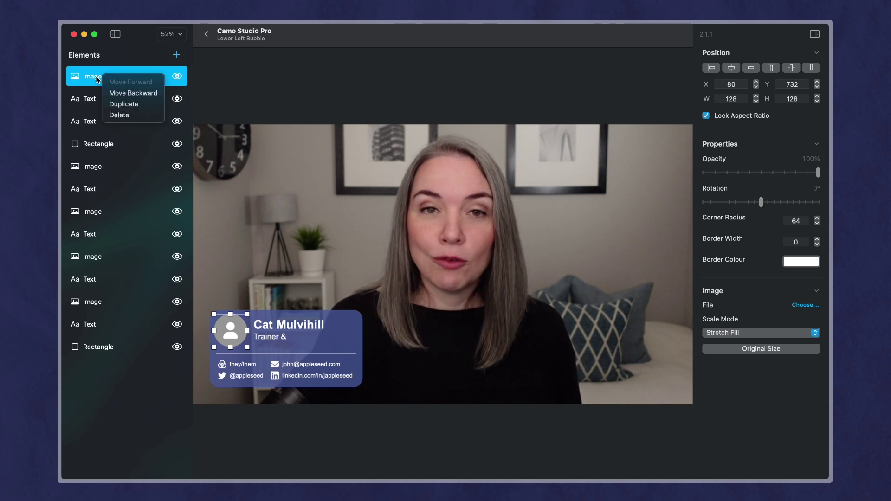
{"action": "left_click", "coordinate": [121, 115]}
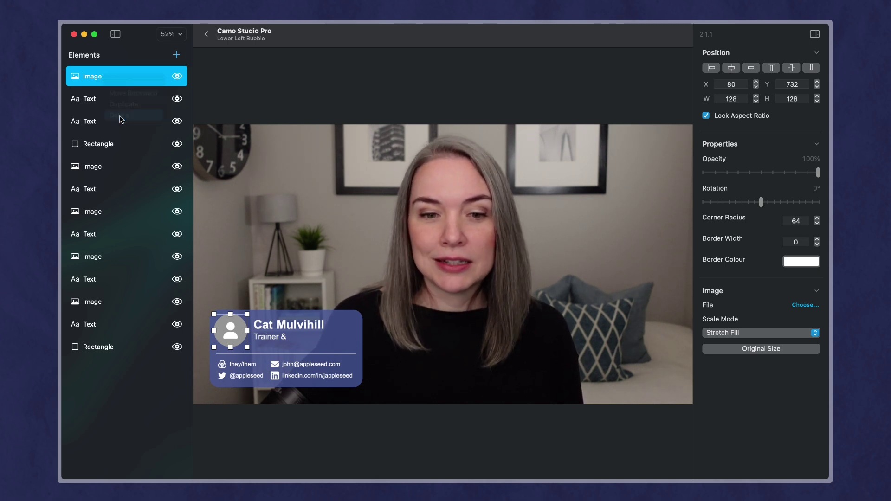
Move the name text left and widen the title box to show 'Trainer & Speaker' fully.
{"action": "left_click", "coordinate": [311, 324]}
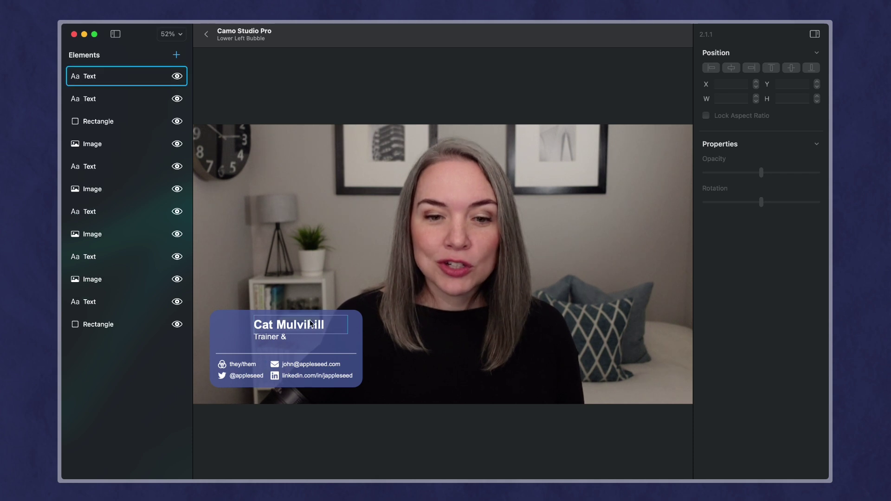
{"action": "left_click_drag", "start_coordinate": [296, 328], "coordinate": [334, 339]}
{"action": "left_click", "coordinate": [255, 343]}
{"action": "left_click", "coordinate": [351, 343]}
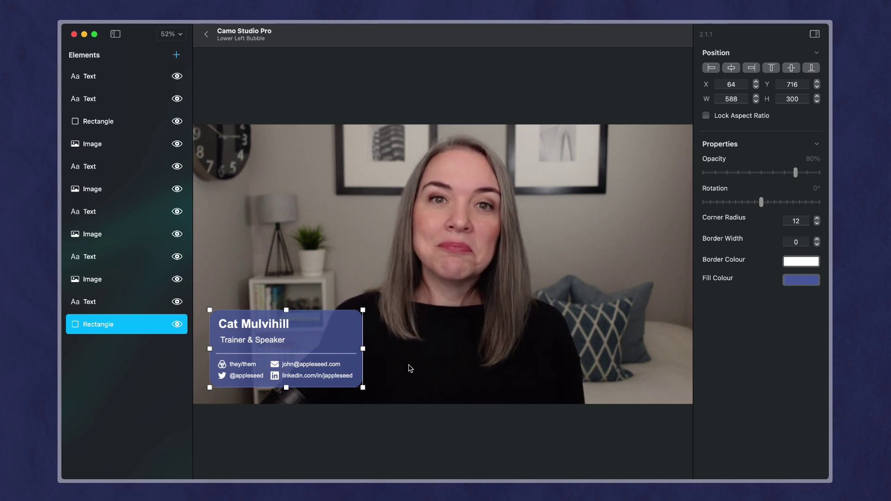
Back in the main view, apply the purple Lower Left Bubble card, hide it, then show it again.
{"action": "left_click", "coordinate": [206, 35]}
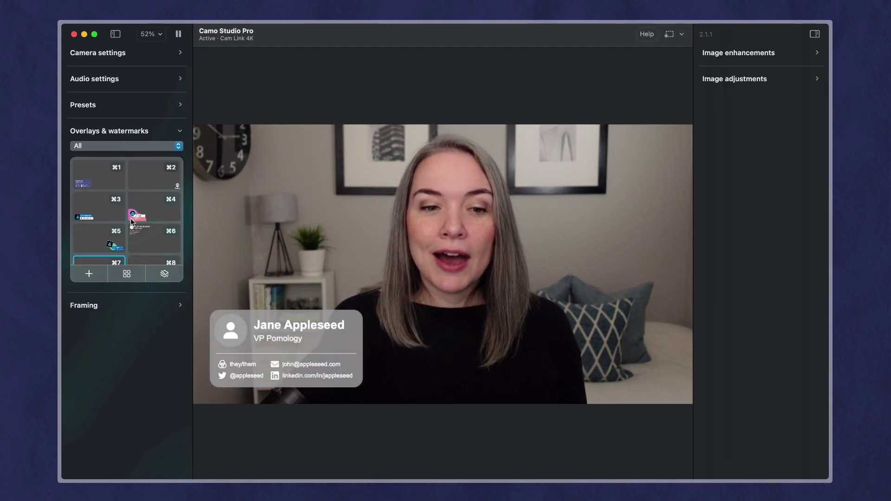
{"action": "scroll", "coordinate": [123, 257], "scroll_direction": "down", "scroll_amount": 3}
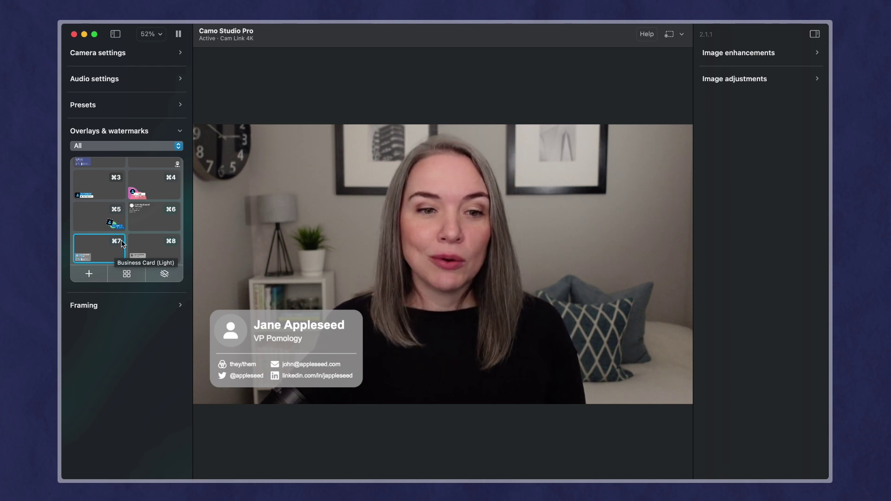
{"action": "scroll", "coordinate": [144, 247], "scroll_direction": "down", "scroll_amount": 1}
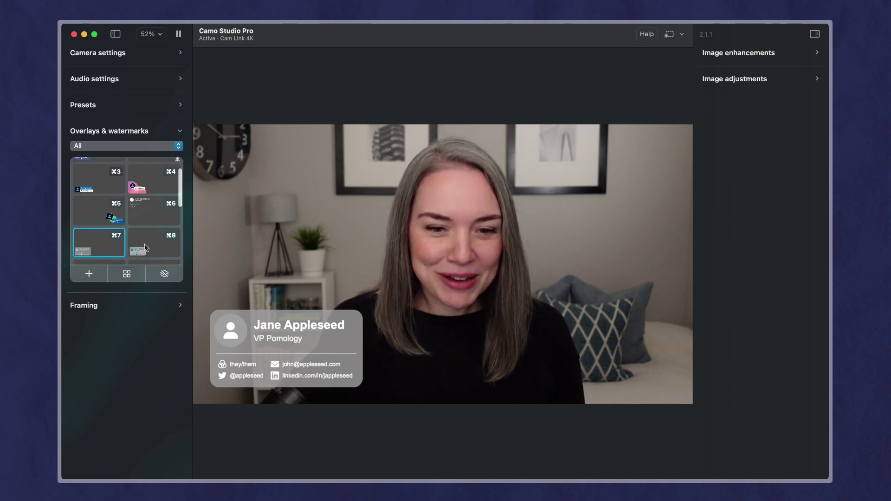
{"action": "scroll", "coordinate": [111, 243], "scroll_direction": "down", "scroll_amount": 2}
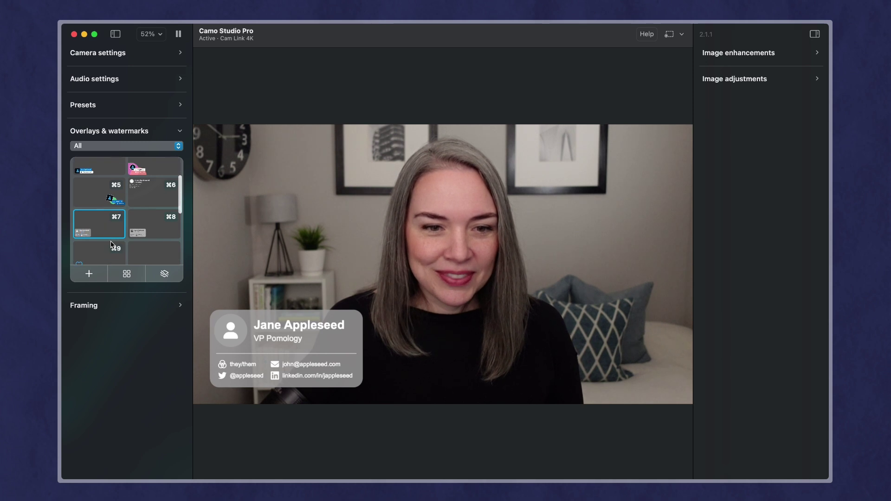
{"action": "scroll", "coordinate": [112, 243], "scroll_direction": "up", "scroll_amount": 3}
{"action": "left_click", "coordinate": [85, 181]}
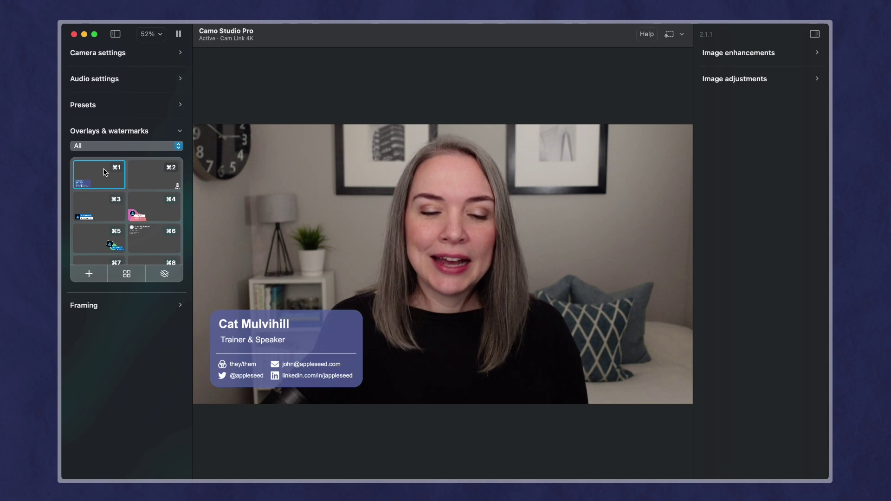
{"action": "left_click", "coordinate": [164, 275]}
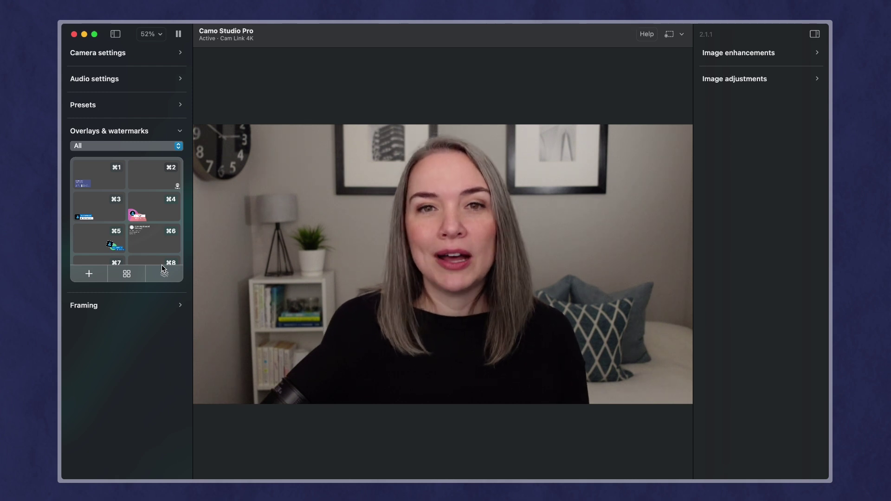
{"action": "left_click", "coordinate": [104, 179]}
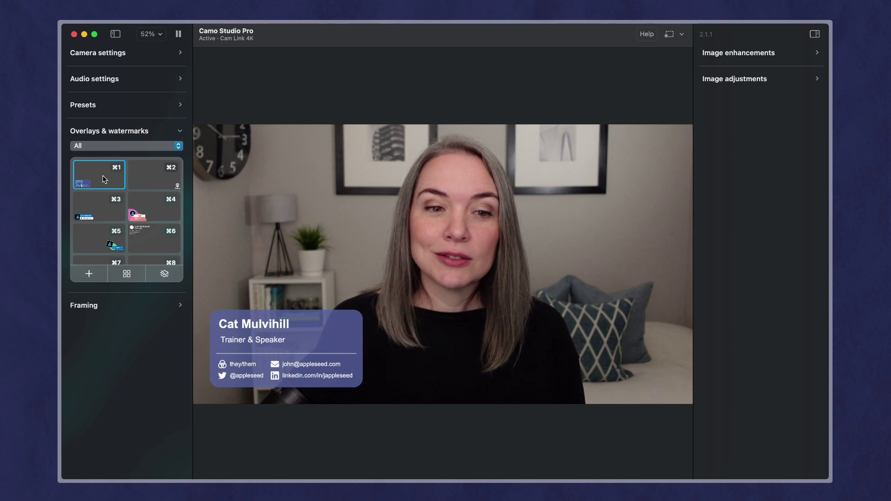
Add a blank overlay titled 'Name Lower Third' and open it in the editor.
{"action": "left_click", "coordinate": [89, 274]}
{"action": "left_click", "coordinate": [127, 288]}
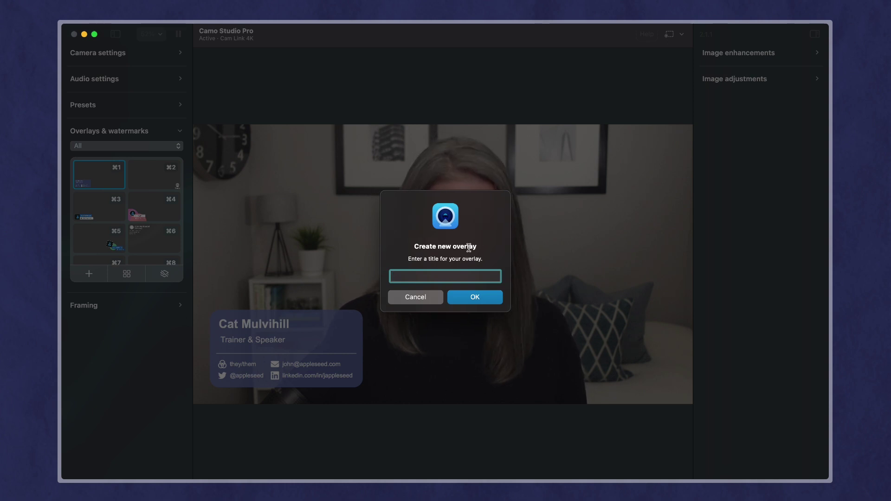
{"action": "type", "text": "Name Lower Third"}
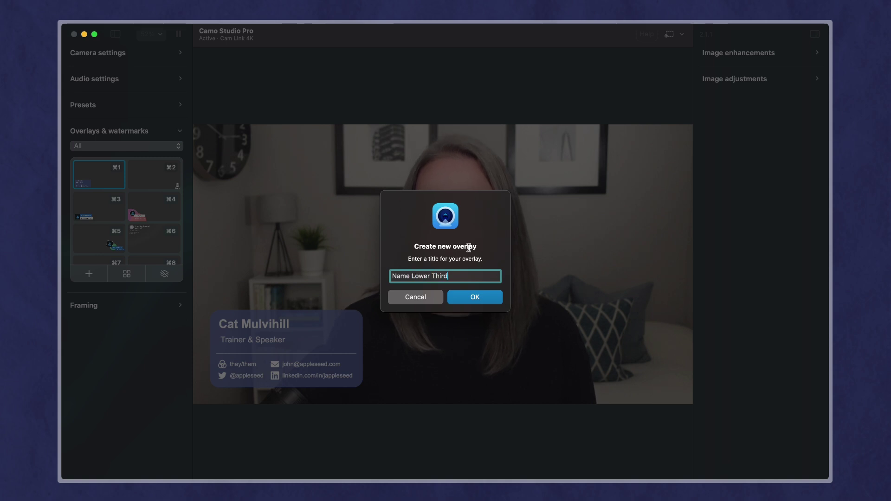
{"action": "key", "text": "Return"}
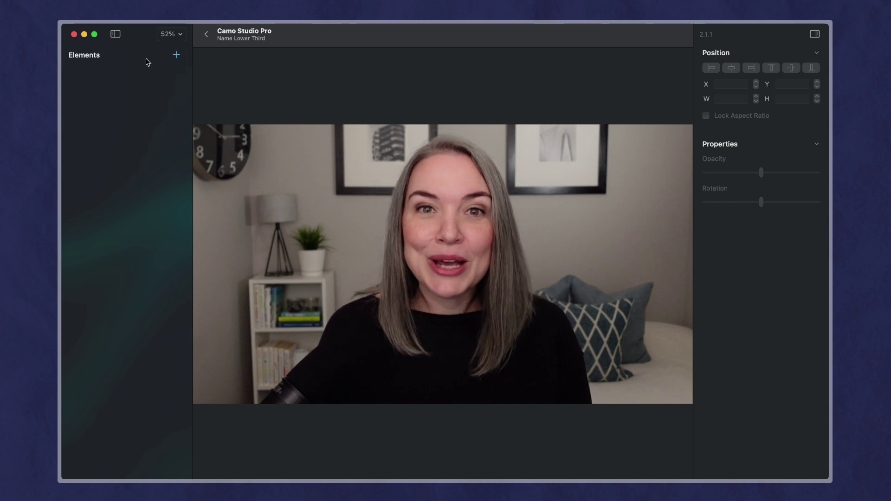
Add a rectangle and reshape it into a wide, short bar at the video's bottom-left.
{"action": "left_click", "coordinate": [177, 57]}
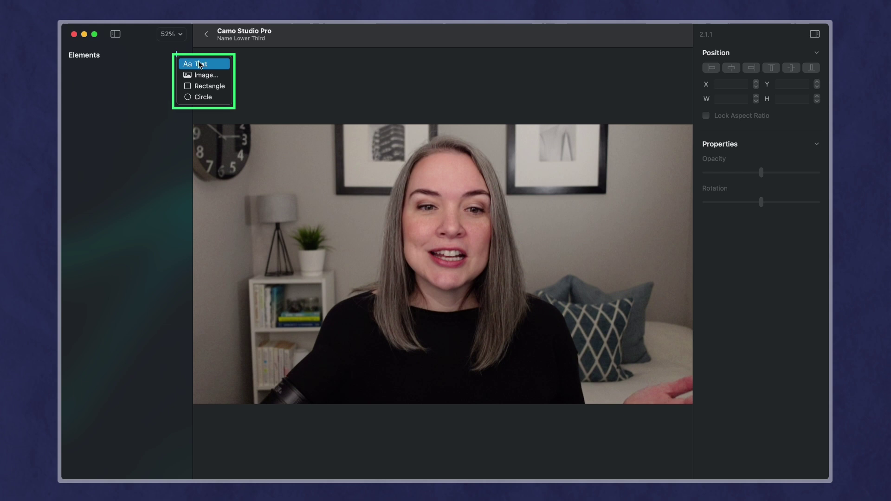
{"action": "left_click", "coordinate": [206, 90]}
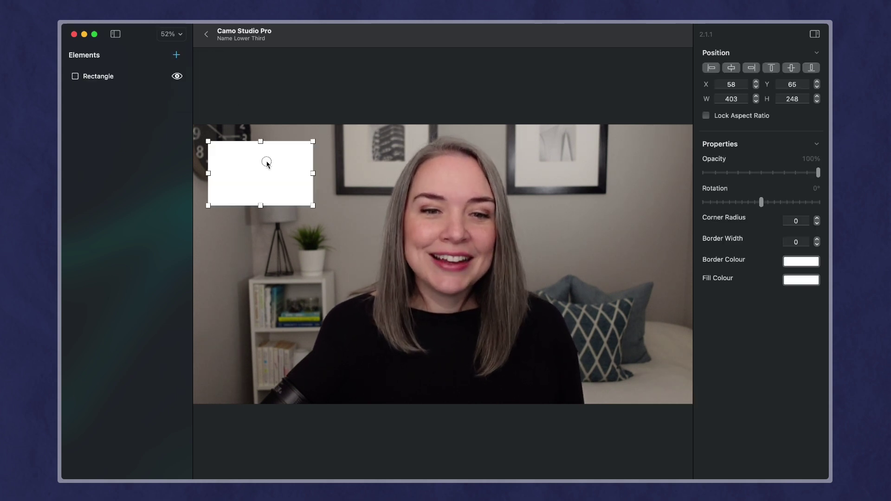
{"action": "left_click_drag", "start_coordinate": [266, 162], "coordinate": [250, 350]}
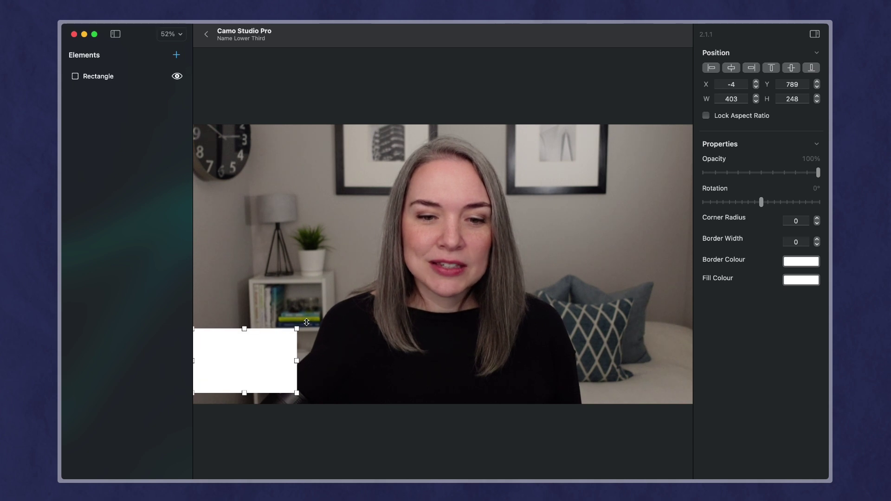
{"action": "left_click_drag", "start_coordinate": [296, 328], "coordinate": [387, 352]}
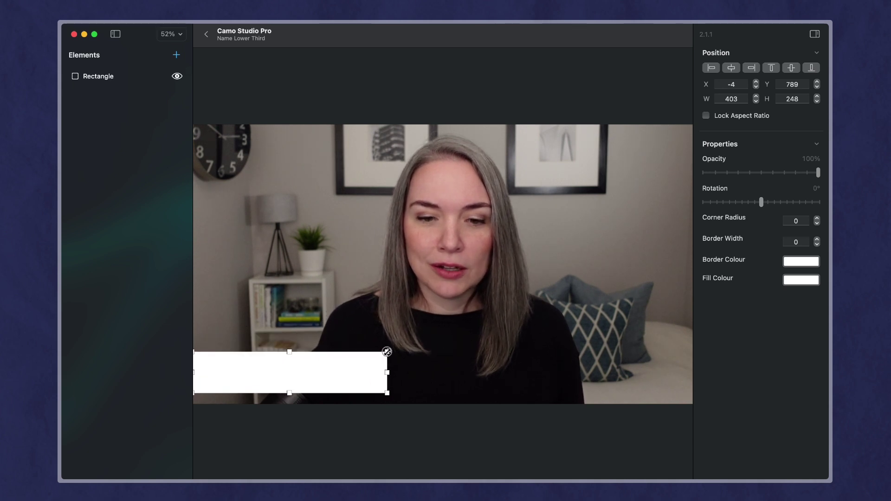
Change the bar's fill colour from white to purple.
{"action": "left_click", "coordinate": [806, 281]}
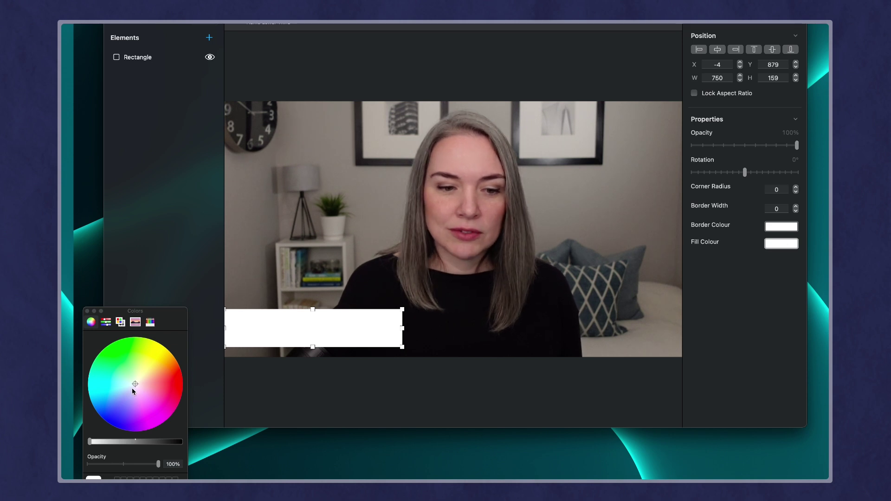
{"action": "left_click_drag", "start_coordinate": [132, 388], "coordinate": [123, 415]}
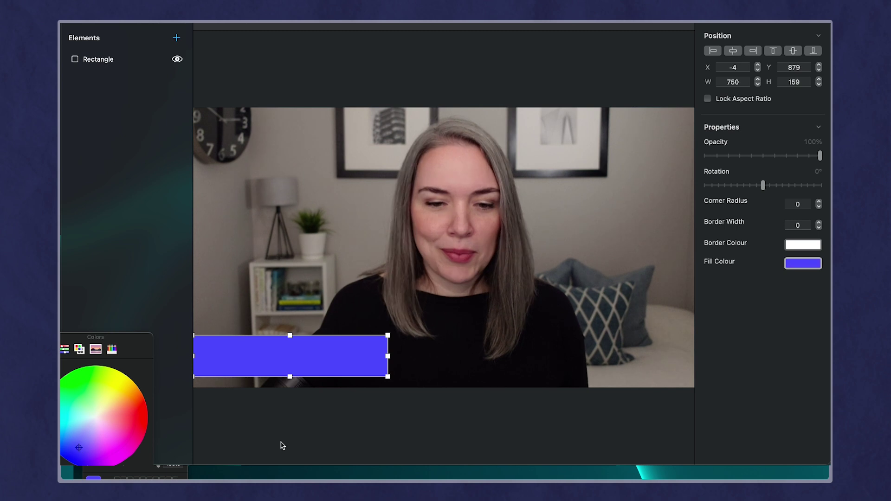
{"action": "left_click", "coordinate": [282, 445]}
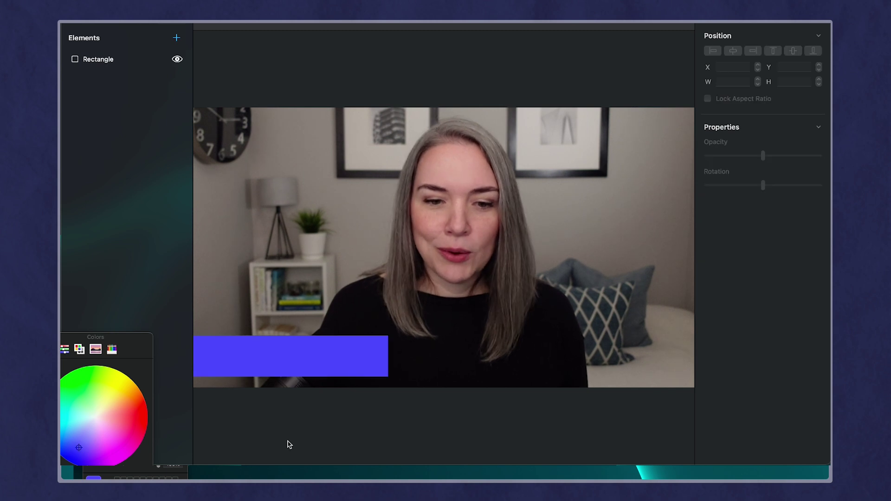
Add a left-aligned text element on the purple bar and enter the presenter's name.
{"action": "left_click", "coordinate": [178, 37]}
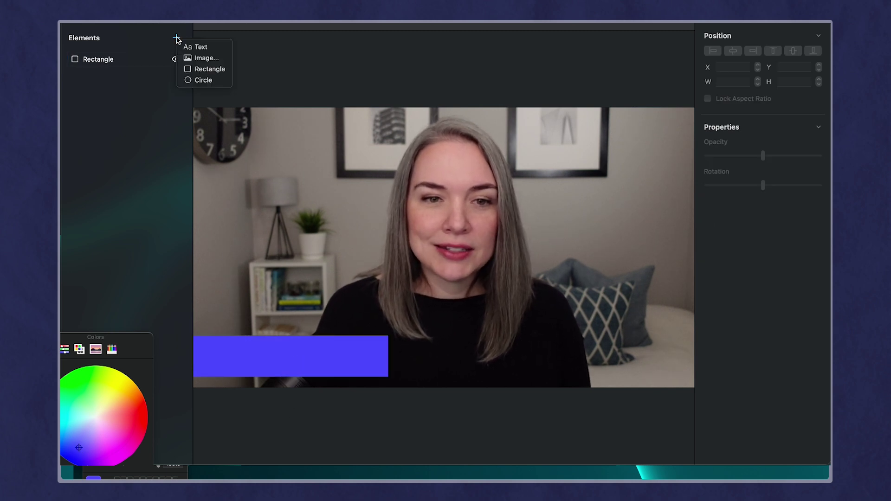
{"action": "left_click", "coordinate": [204, 44]}
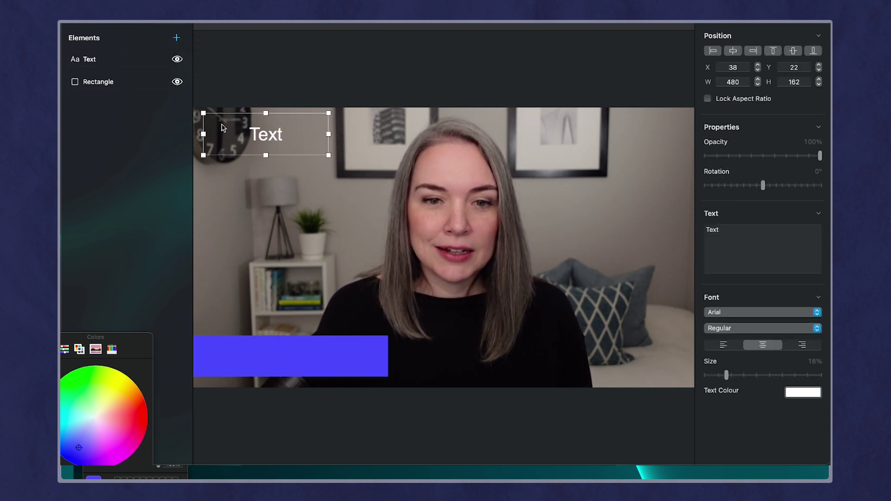
{"action": "left_click_drag", "start_coordinate": [265, 132], "coordinate": [263, 362]}
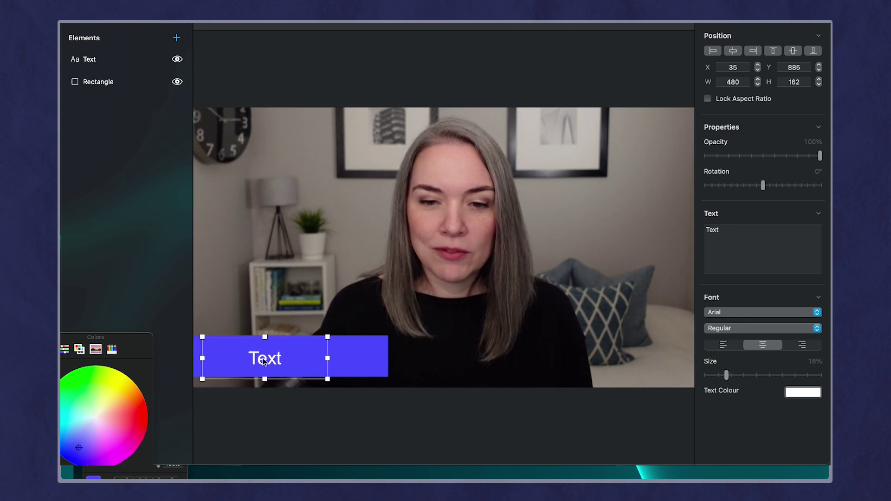
{"action": "left_click", "coordinate": [723, 345]}
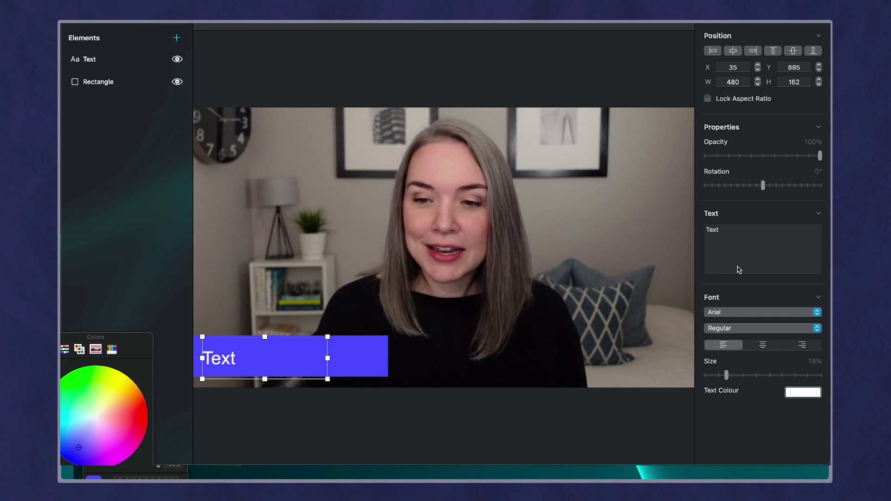
{"action": "left_click", "coordinate": [719, 230]}
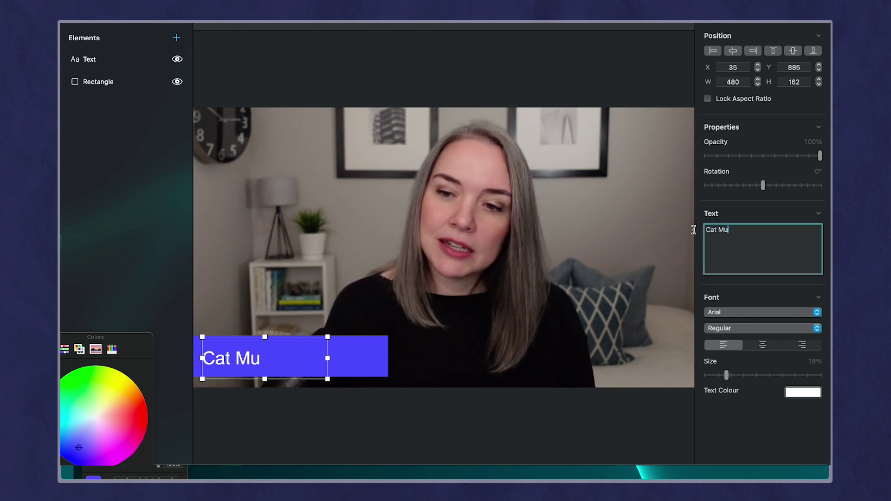
Make the name bold at 22% size and widen its text box to fit.
{"action": "left_click", "coordinate": [741, 329]}
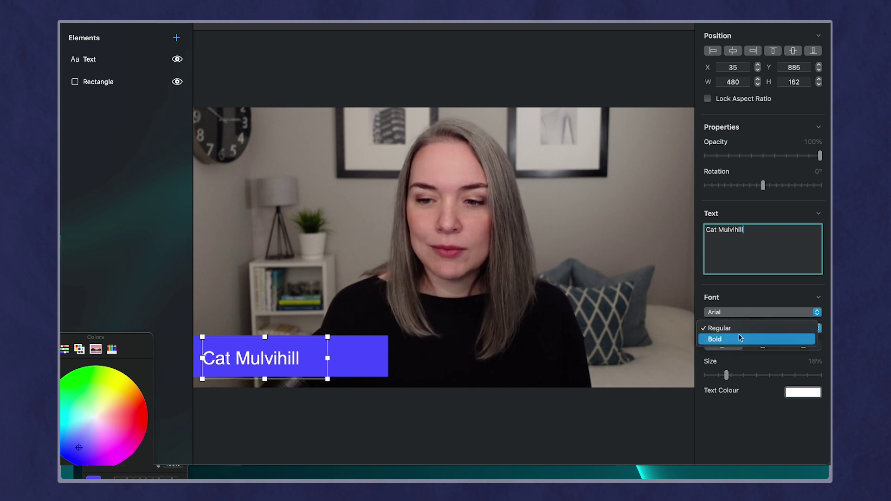
{"action": "left_click", "coordinate": [741, 339]}
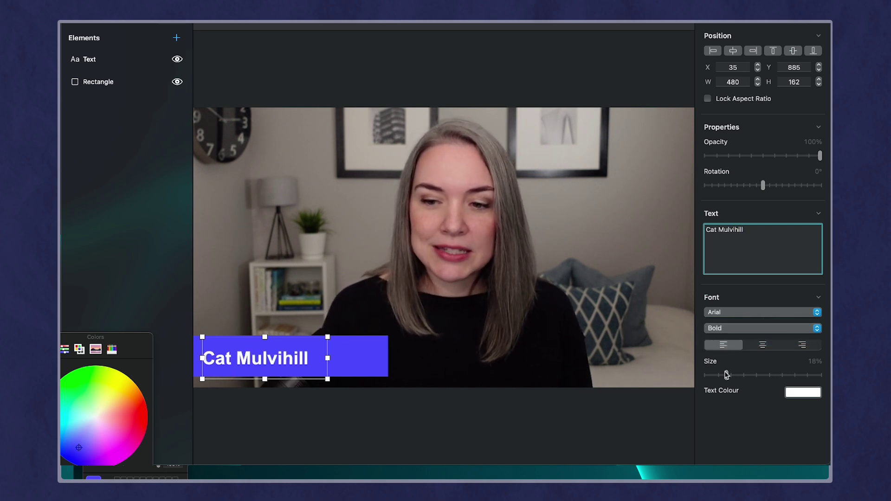
{"action": "left_click_drag", "start_coordinate": [727, 375], "coordinate": [732, 376]}
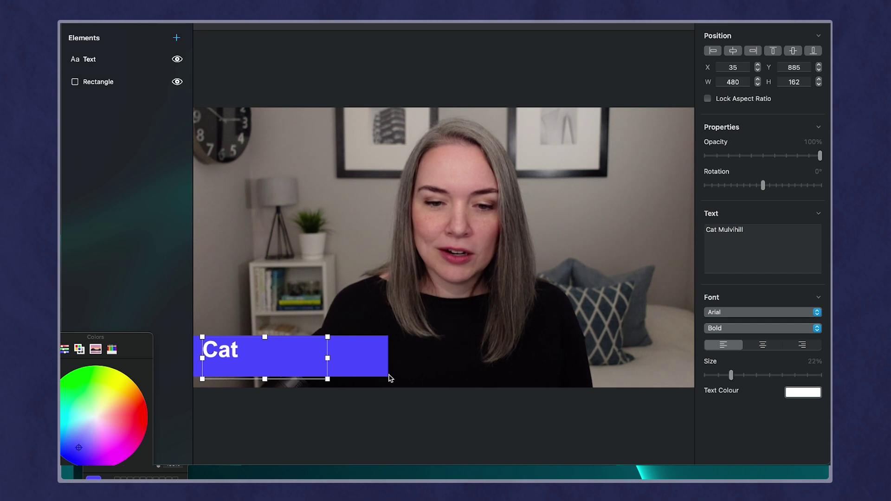
{"action": "left_click_drag", "start_coordinate": [327, 358], "coordinate": [362, 359]}
{"action": "left_click", "coordinate": [479, 440]}
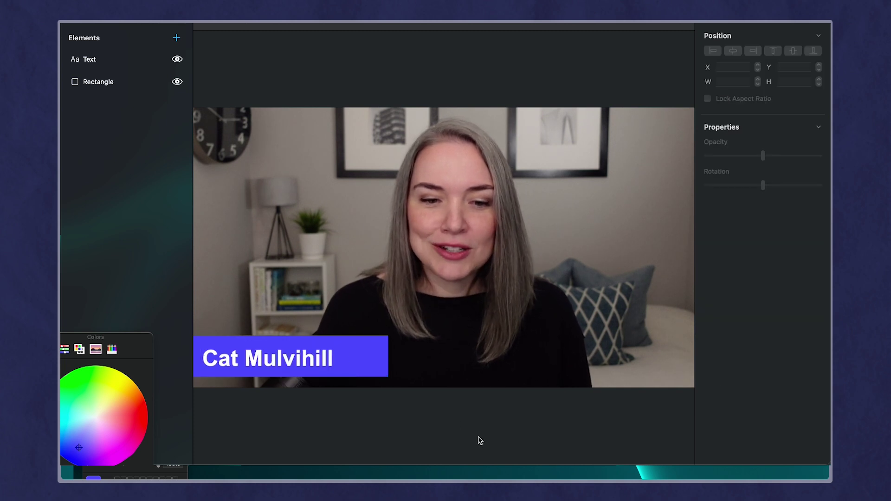
Align the purple bar flush left at 50% preview, trim it to 585 wide, and exit the editor.
{"action": "left_click", "coordinate": [322, 362]}
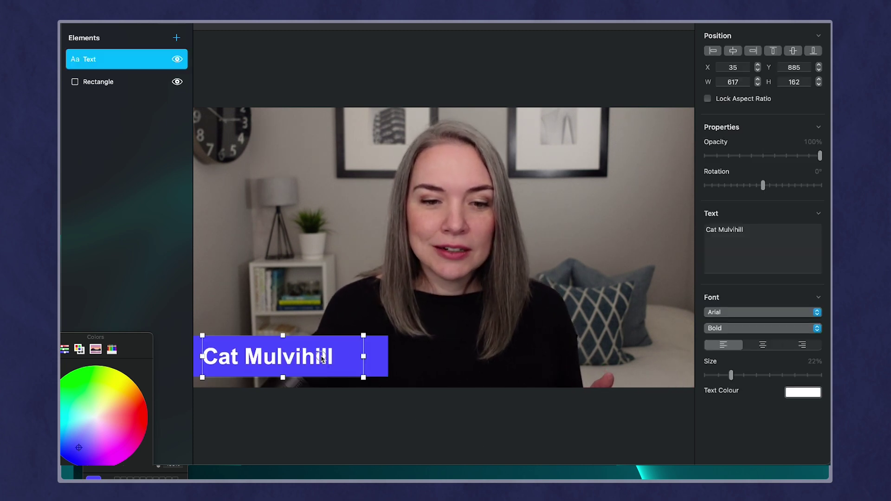
{"action": "left_click", "coordinate": [384, 361]}
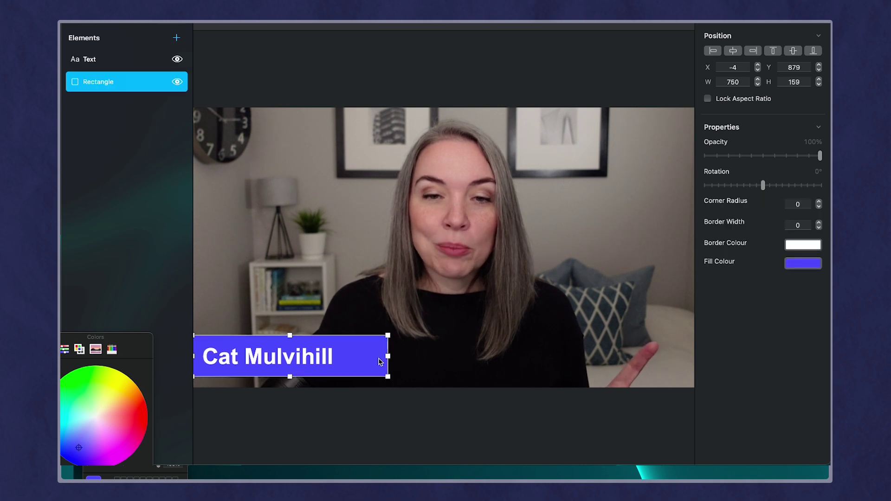
{"action": "left_click", "coordinate": [715, 52]}
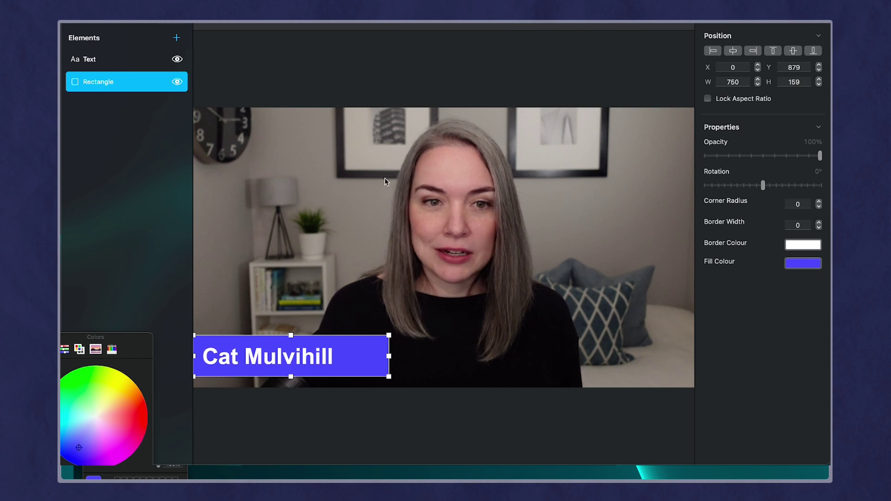
{"action": "left_click", "coordinate": [179, 23]}
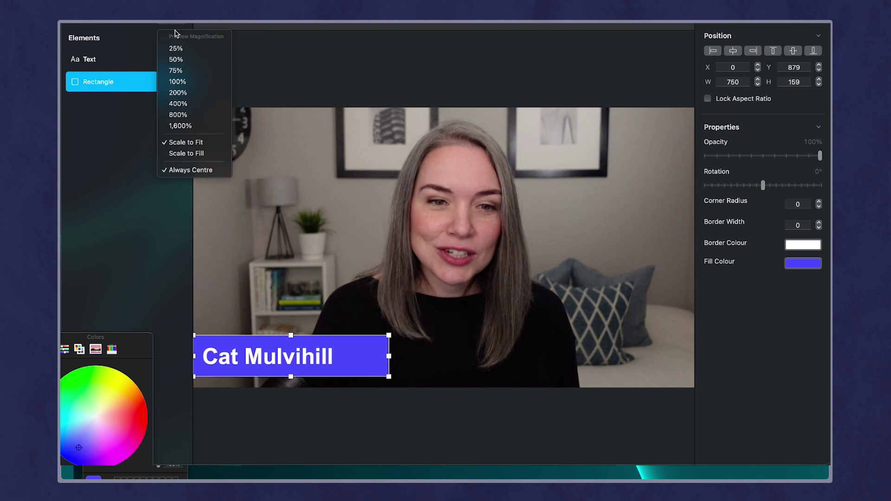
{"action": "left_click", "coordinate": [178, 59]}
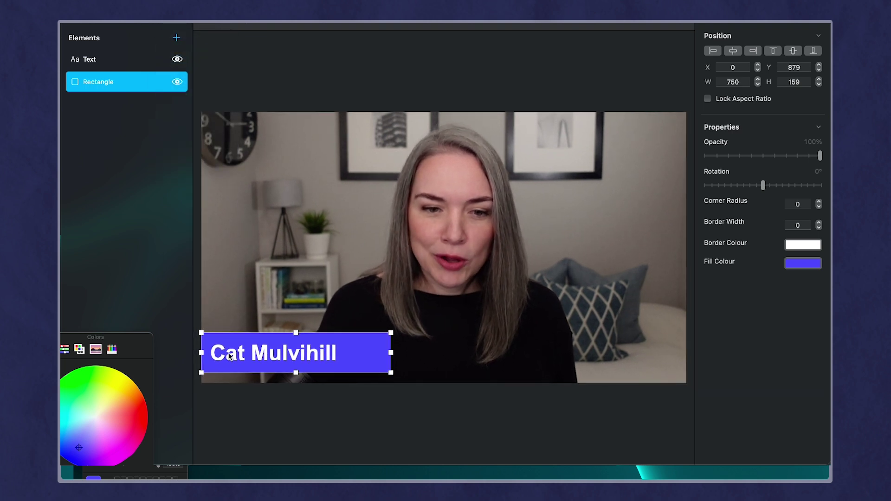
{"action": "left_click", "coordinate": [251, 399]}
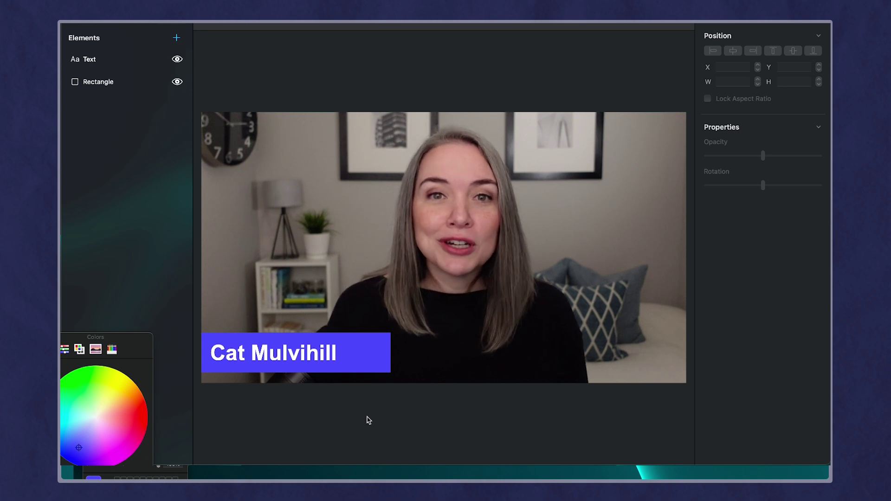
{"action": "left_click", "coordinate": [380, 366]}
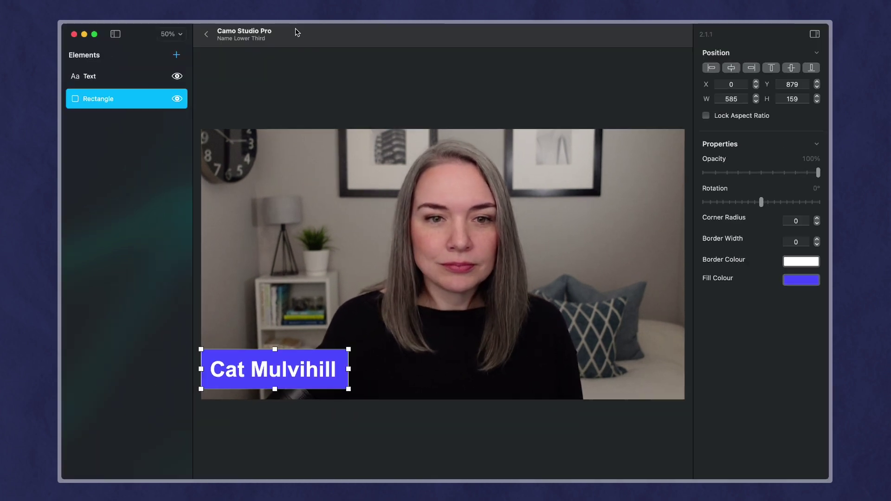
{"action": "left_click", "coordinate": [208, 35]}
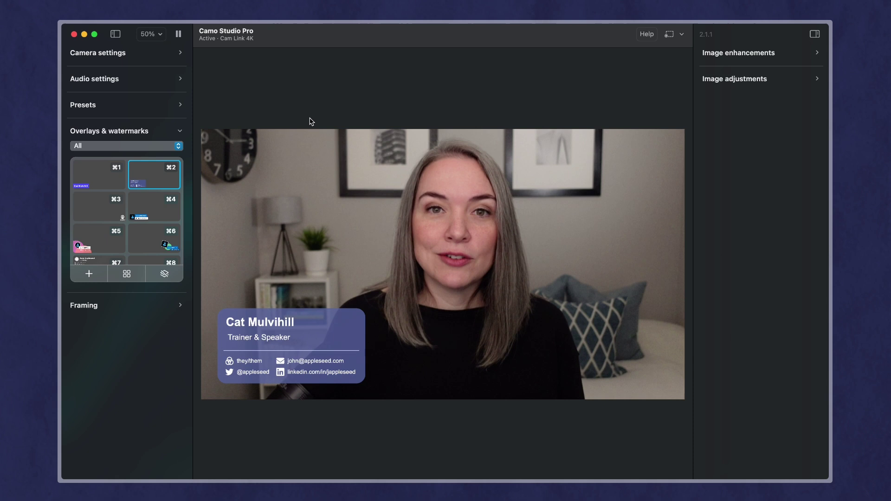
Show the Name Lower Third overlay (⌘1) on the live video, then bring up the add-overlay options.
{"action": "left_click", "coordinate": [103, 179]}
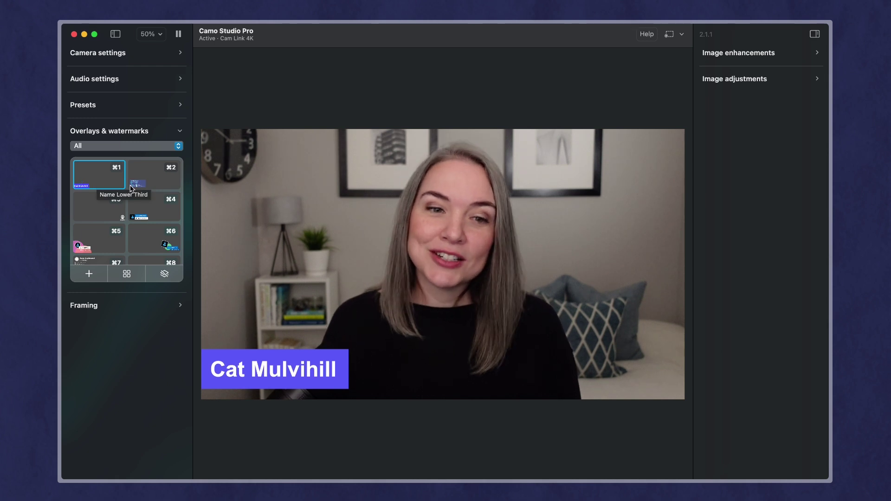
{"action": "left_click", "coordinate": [155, 181]}
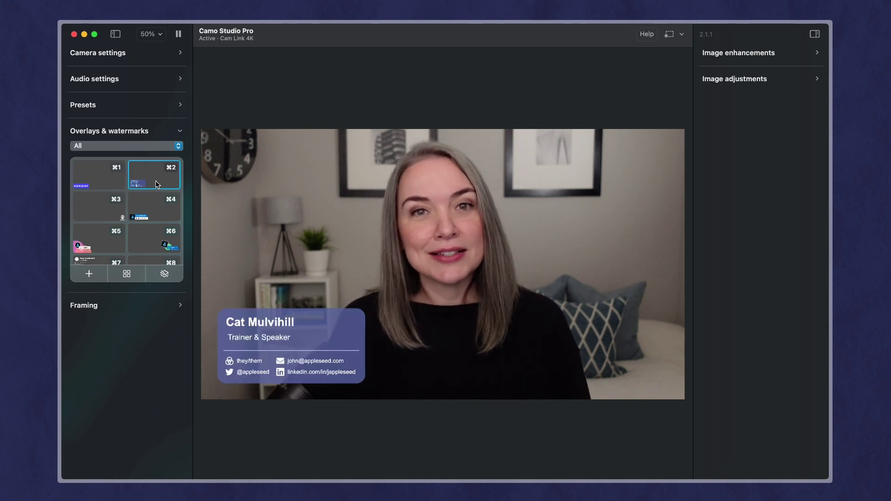
{"action": "left_click", "coordinate": [110, 181]}
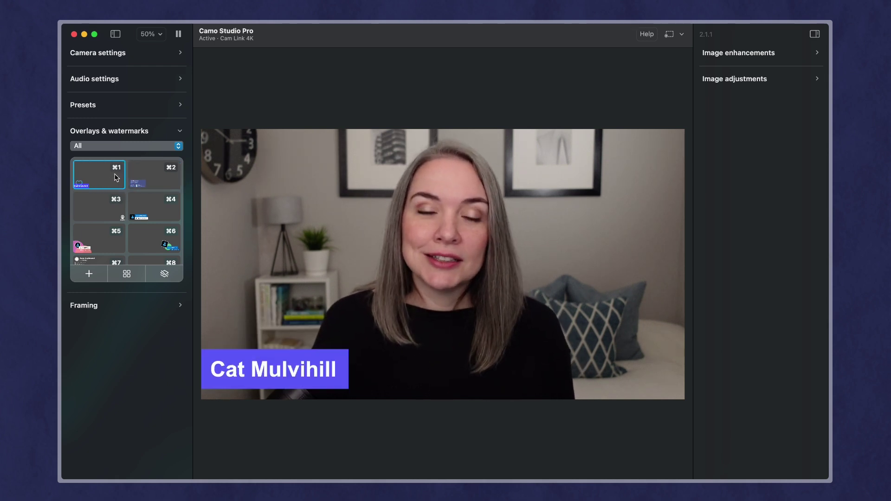
{"action": "left_click", "coordinate": [89, 274]}
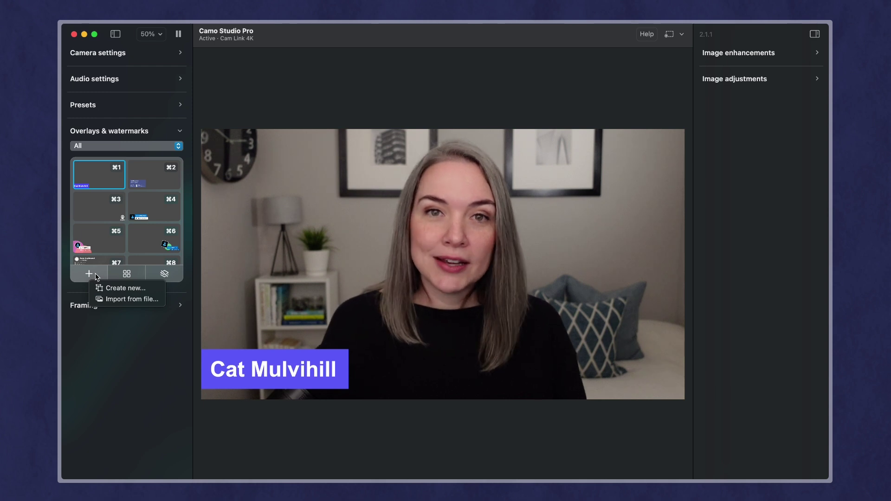
Create a blank overlay titled 'Border' and set its preview magnification to 50%.
{"action": "left_click", "coordinate": [119, 288]}
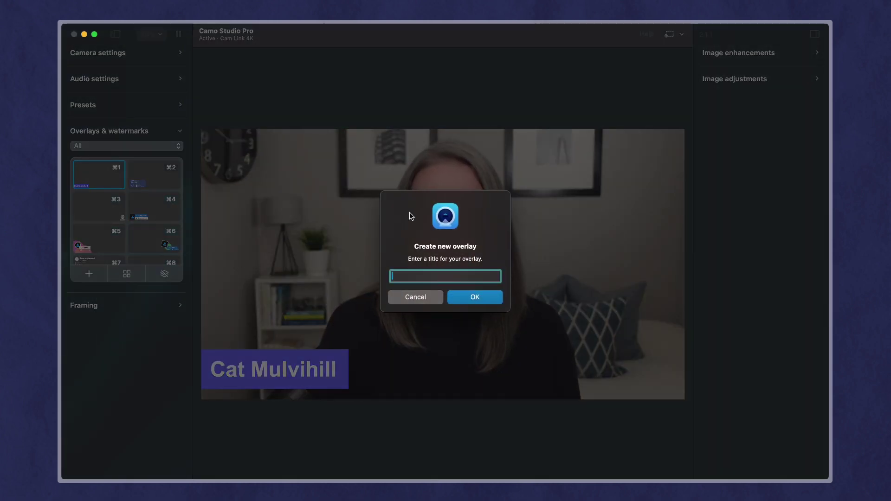
{"action": "type", "text": "B"}
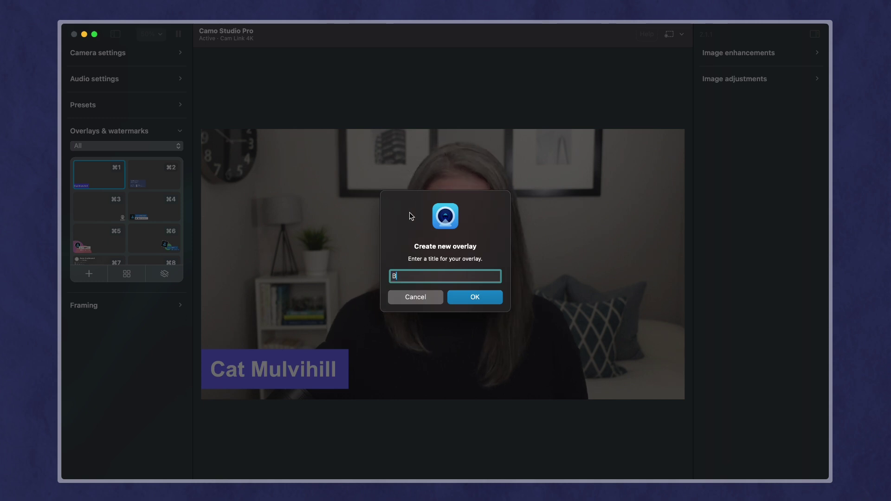
{"action": "type", "text": "order"}
{"action": "key", "text": "Return"}
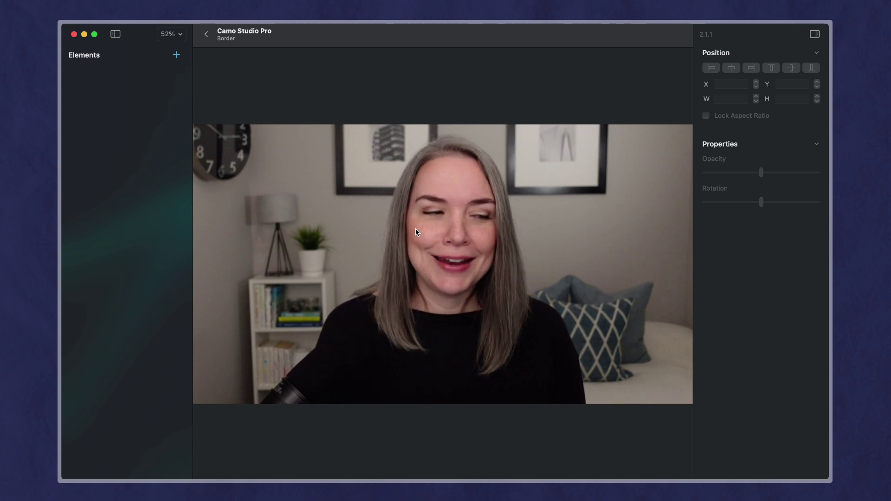
{"action": "left_click", "coordinate": [169, 35]}
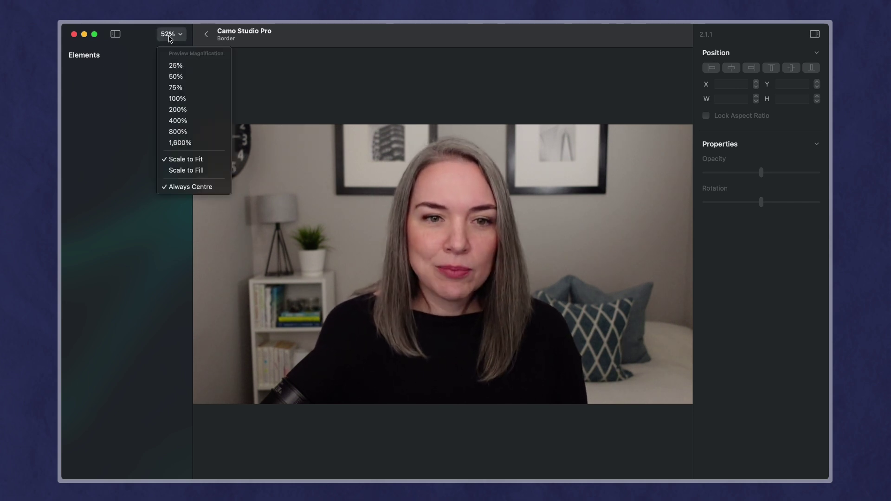
{"action": "left_click", "coordinate": [173, 76]}
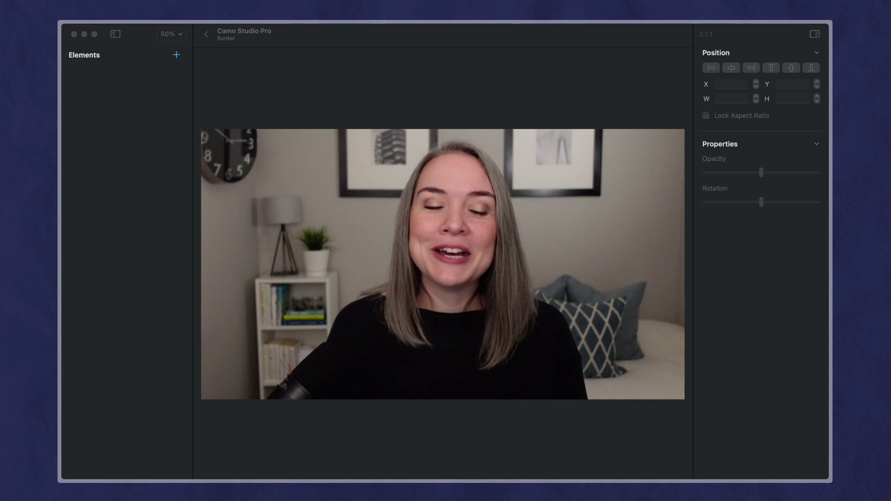
{"action": "left_click", "coordinate": [177, 55]}
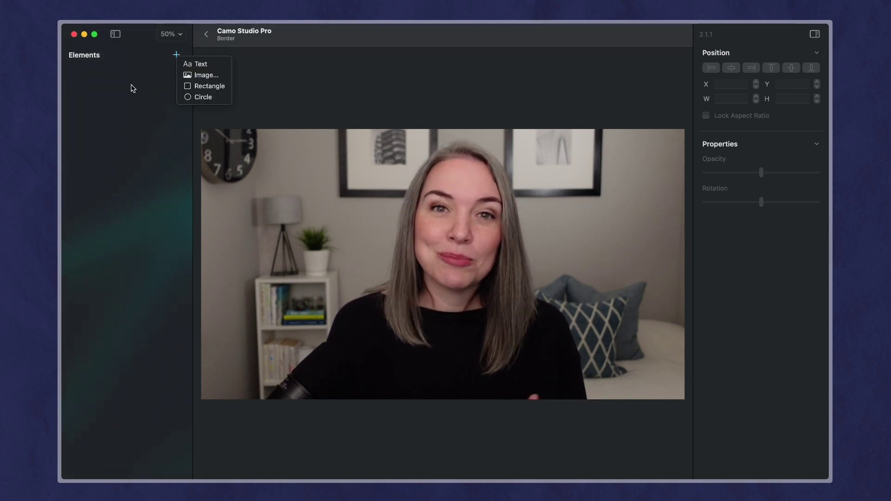
{"action": "left_click", "coordinate": [125, 101]}
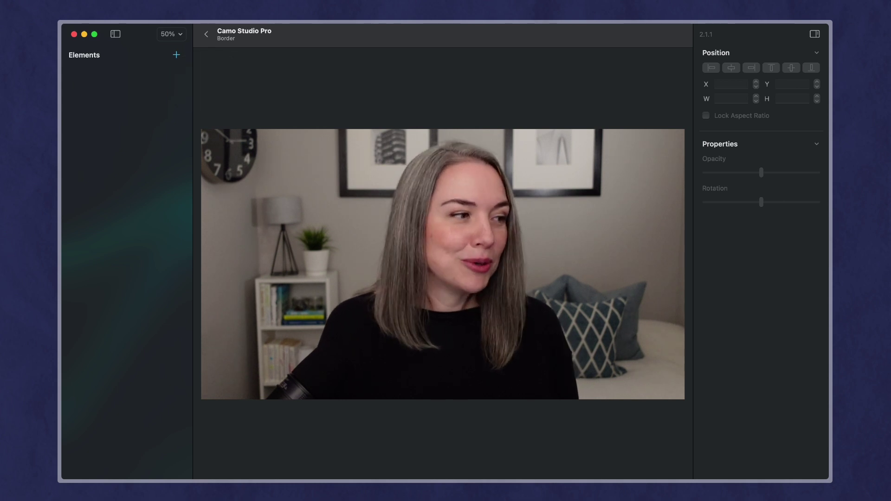
Drop the pink border image into Border, stretch it over the full frame, and return to the main view.
{"action": "left_click_drag", "start_coordinate": [145, 193], "coordinate": [446, 231]}
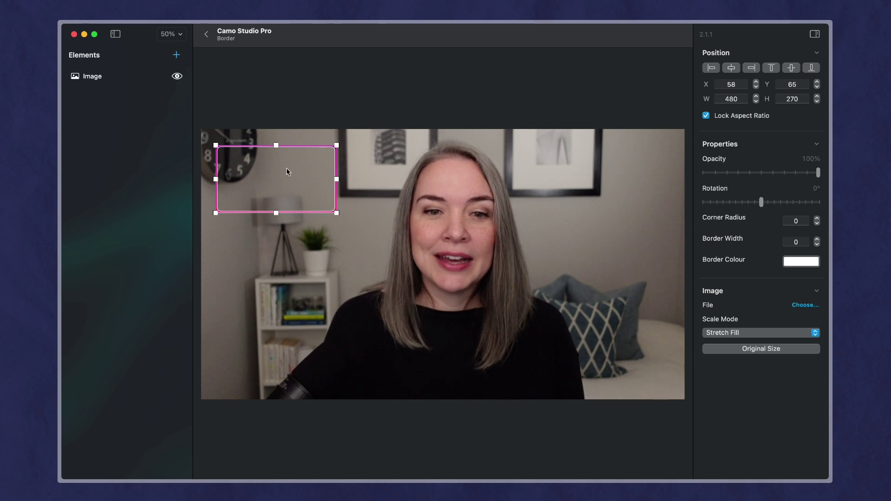
{"action": "left_click_drag", "start_coordinate": [262, 166], "coordinate": [248, 152]}
{"action": "left_click_drag", "start_coordinate": [323, 197], "coordinate": [686, 412]}
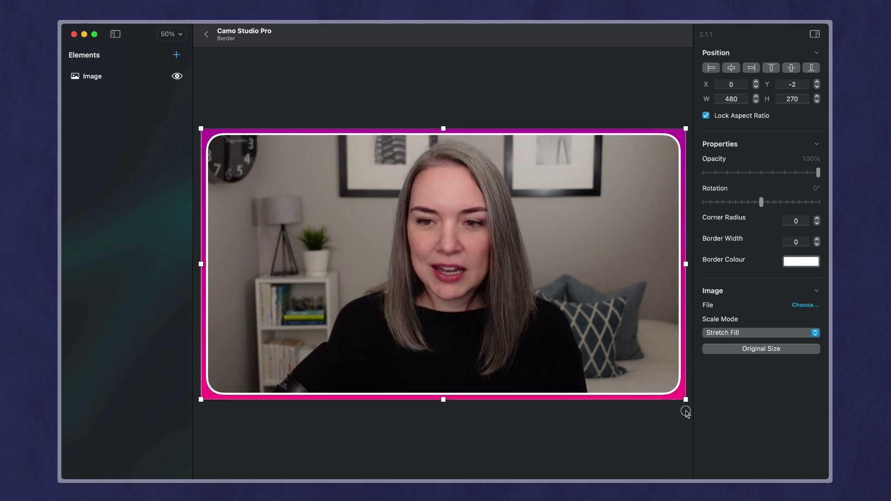
{"action": "left_click", "coordinate": [634, 419]}
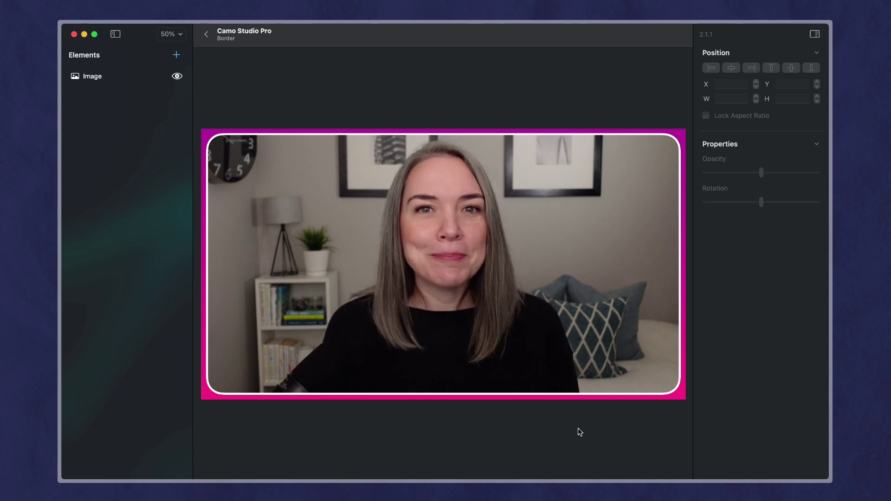
{"action": "left_click", "coordinate": [454, 228]}
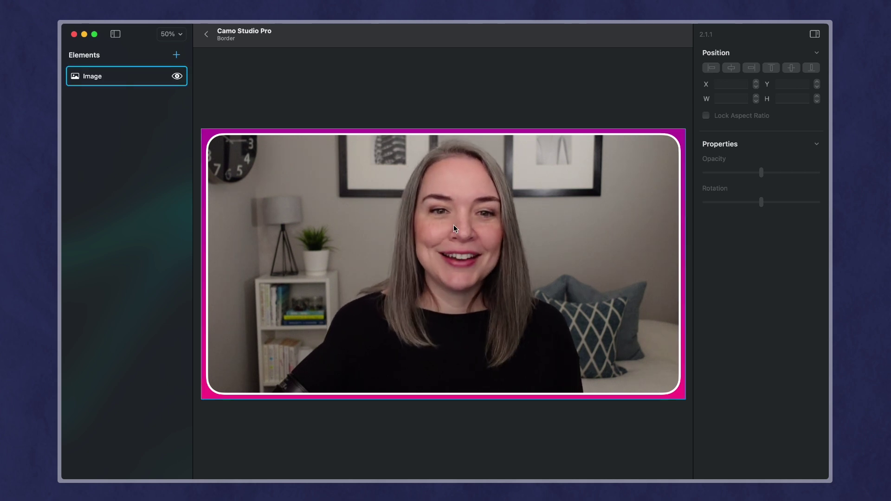
{"action": "left_click", "coordinate": [221, 64]}
{"action": "left_click", "coordinate": [206, 34]}
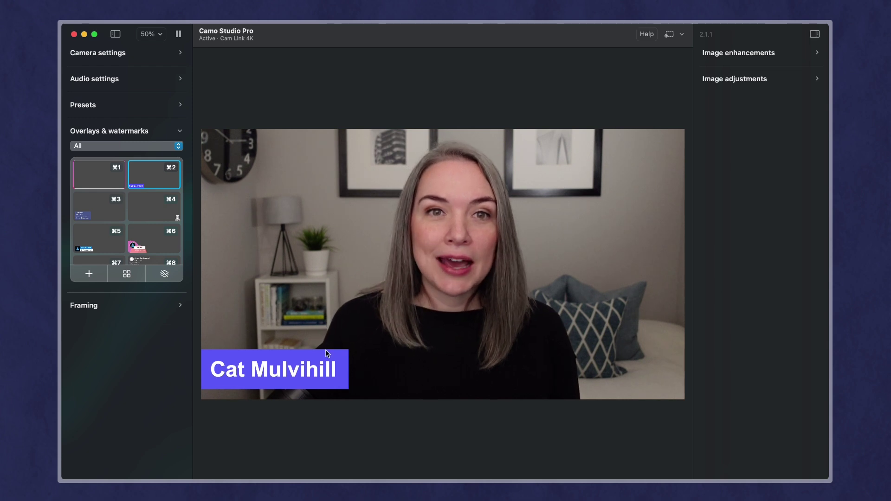
{"action": "left_click", "coordinate": [106, 177]}
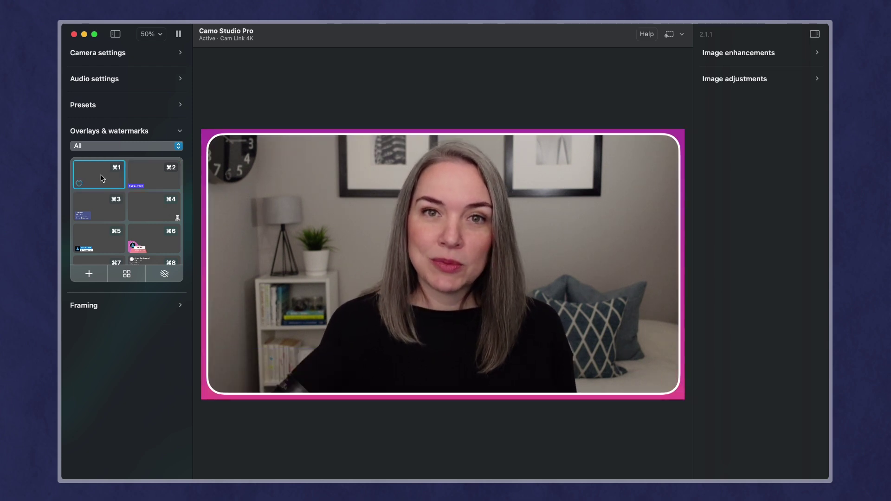
{"action": "left_click", "coordinate": [159, 176]}
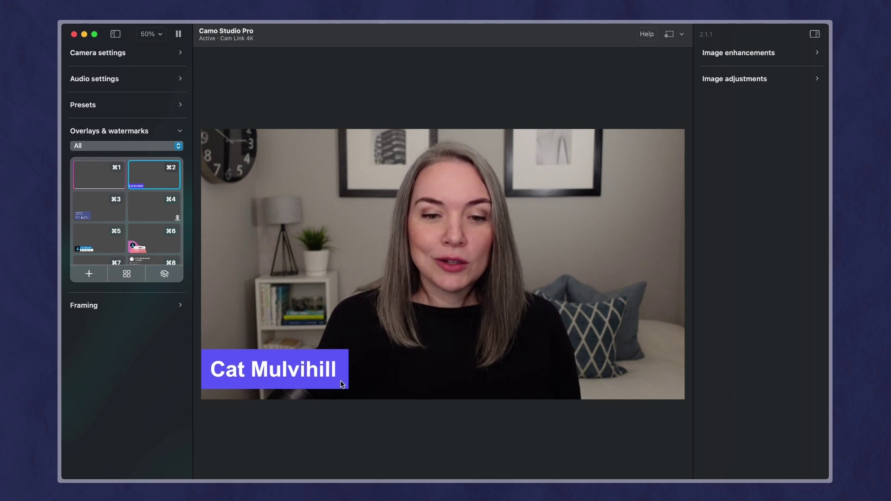
{"action": "right_click", "coordinate": [161, 177]}
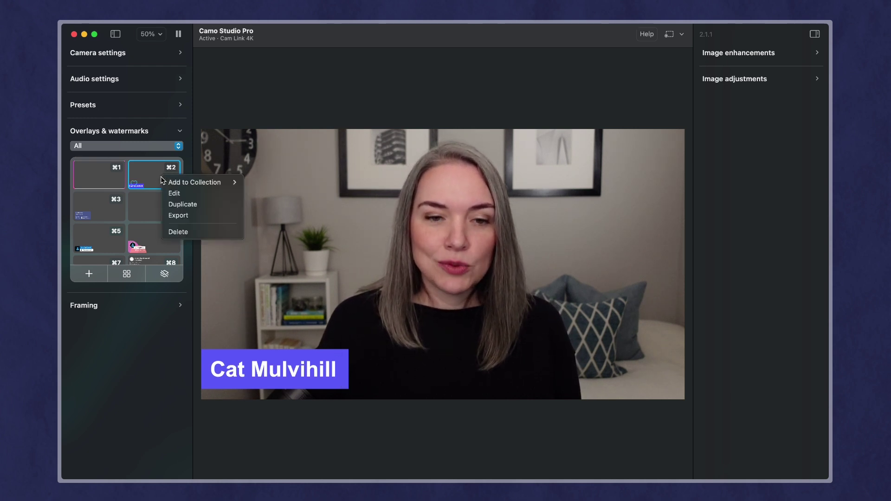
{"action": "left_click", "coordinate": [178, 194]}
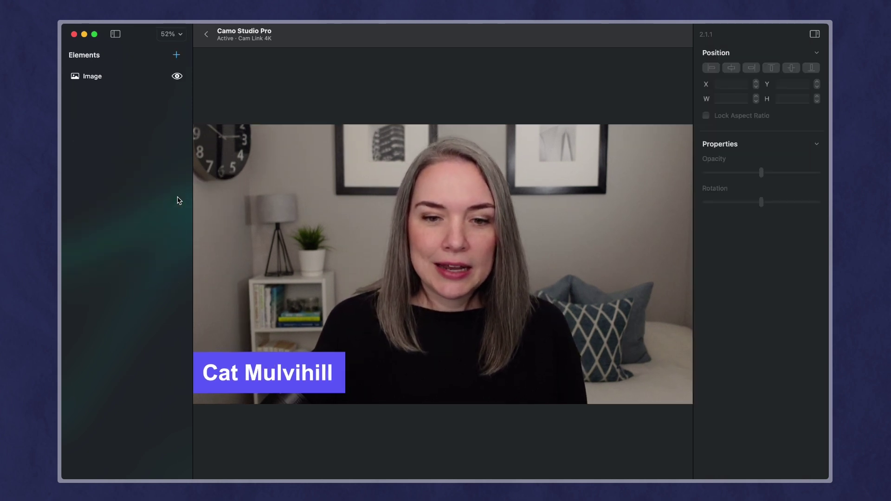
{"action": "left_click", "coordinate": [337, 390]}
{"action": "left_click", "coordinate": [195, 361]}
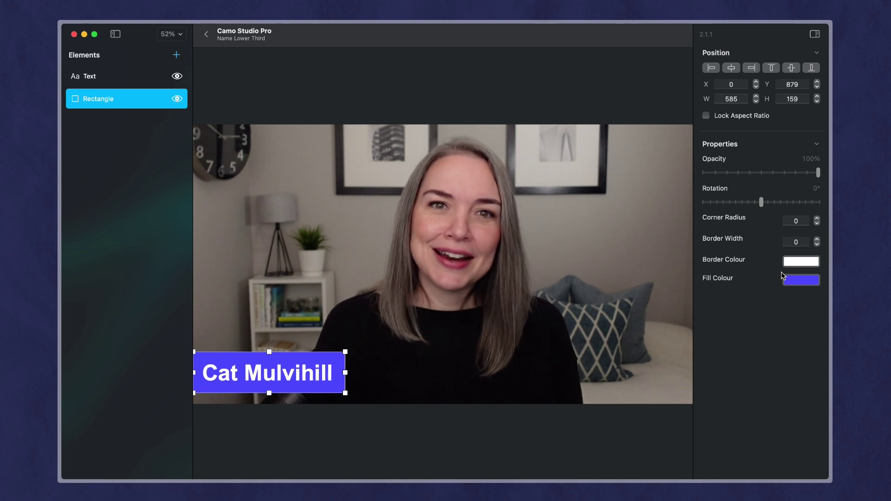
{"action": "left_click", "coordinate": [206, 35]}
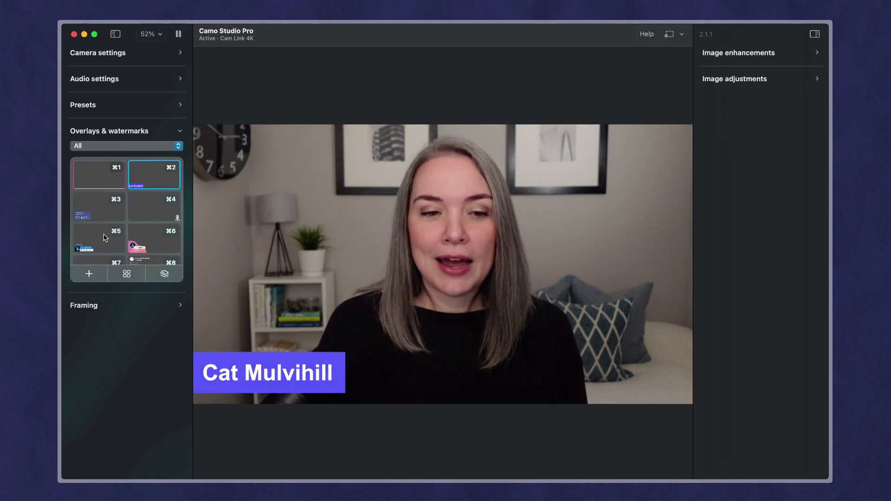
Add a new blank overlay titled 'Gradient Lower Third'.
{"action": "left_click", "coordinate": [94, 275]}
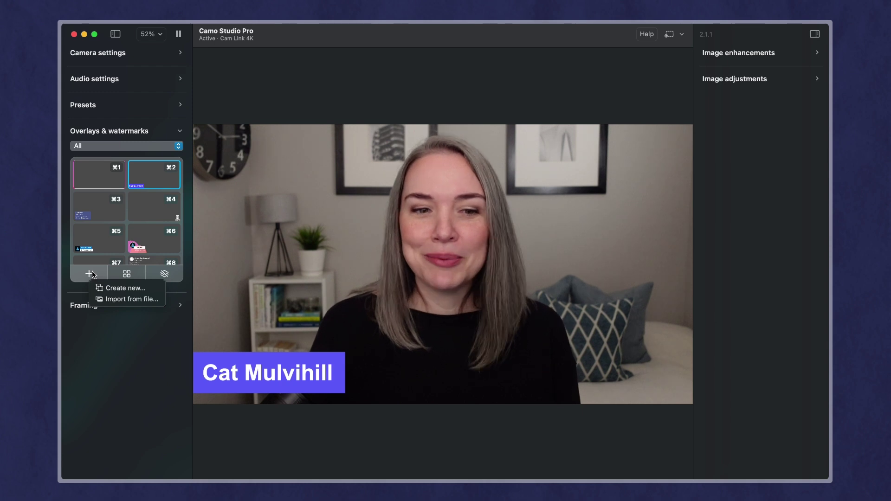
{"action": "left_click", "coordinate": [120, 289]}
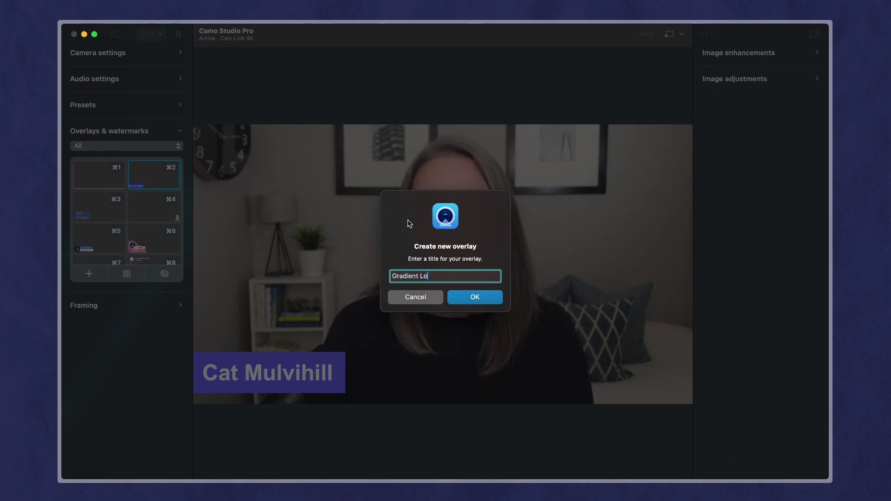
{"action": "key", "text": "Return"}
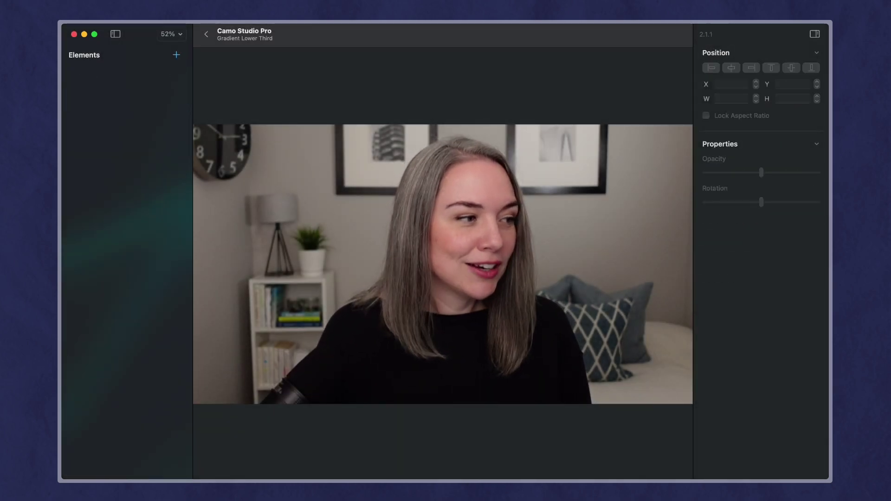
Place the magenta gradient image at 50% preview, align it left and bottom, and size it to 1920×1080.
{"action": "left_click_drag", "start_coordinate": [342, 499], "coordinate": [342, 360]}
{"action": "left_click_drag", "start_coordinate": [290, 175], "coordinate": [621, 345]}
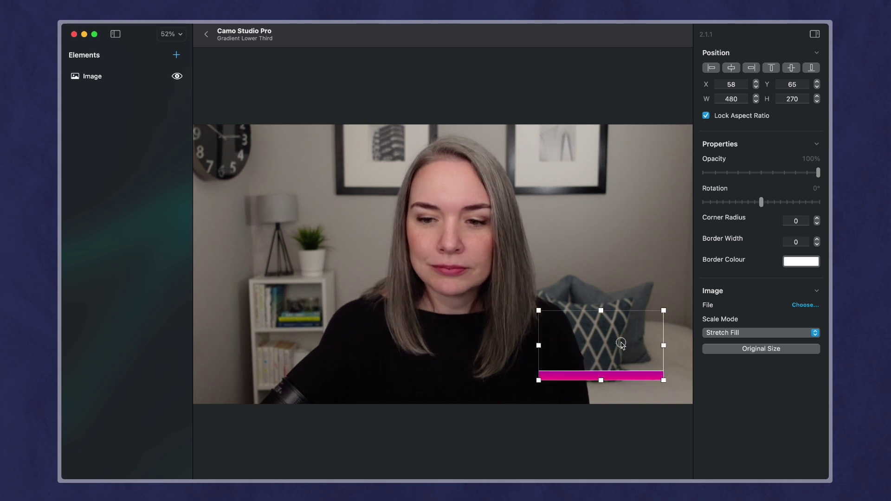
{"action": "left_click", "coordinate": [171, 34]}
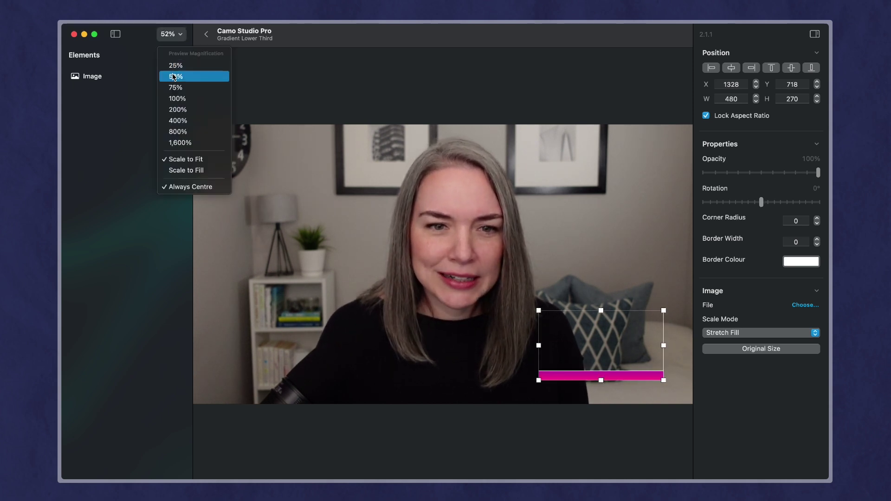
{"action": "left_click", "coordinate": [176, 76]}
{"action": "left_click_drag", "start_coordinate": [599, 359], "coordinate": [264, 375]}
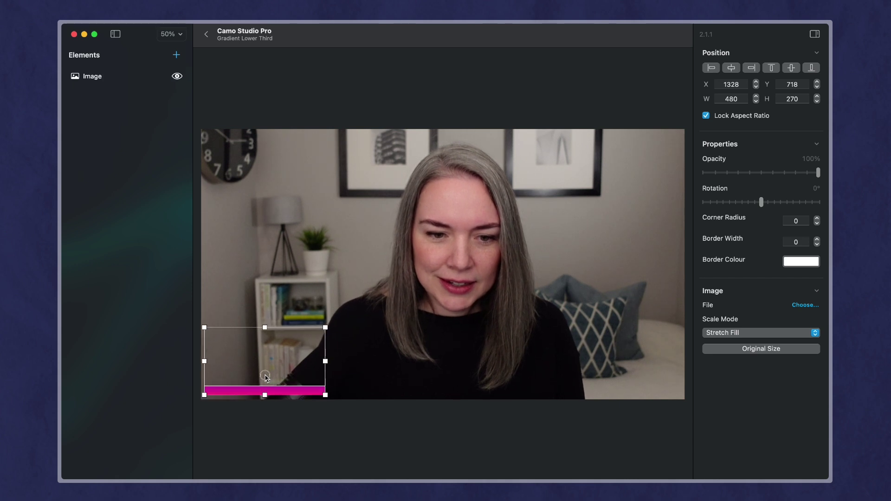
{"action": "left_click", "coordinate": [711, 68]}
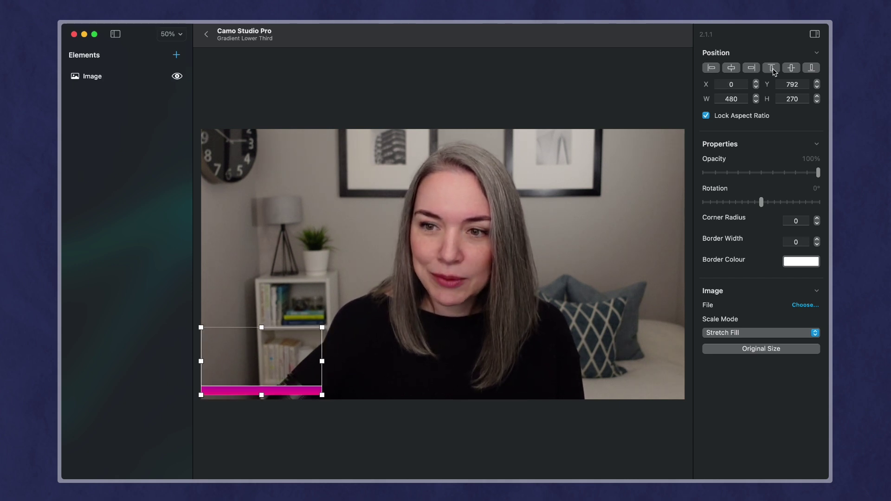
{"action": "left_click", "coordinate": [810, 69]}
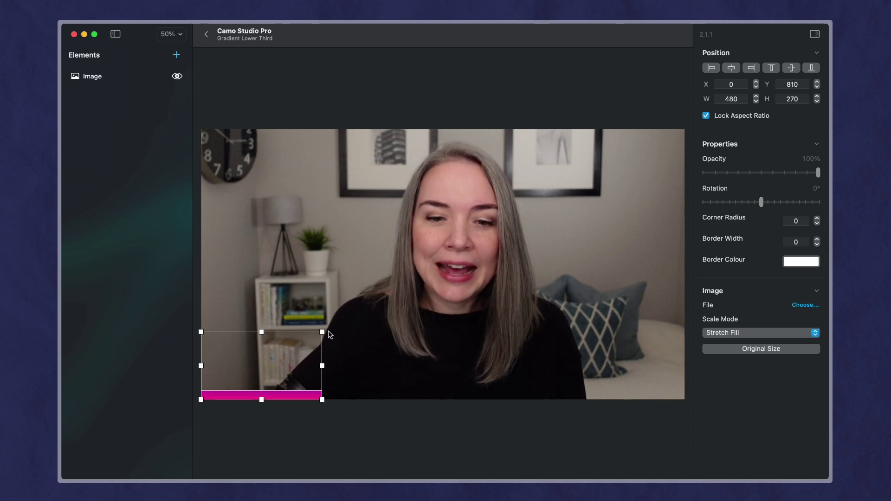
{"action": "left_click_drag", "start_coordinate": [322, 333], "coordinate": [683, 135]}
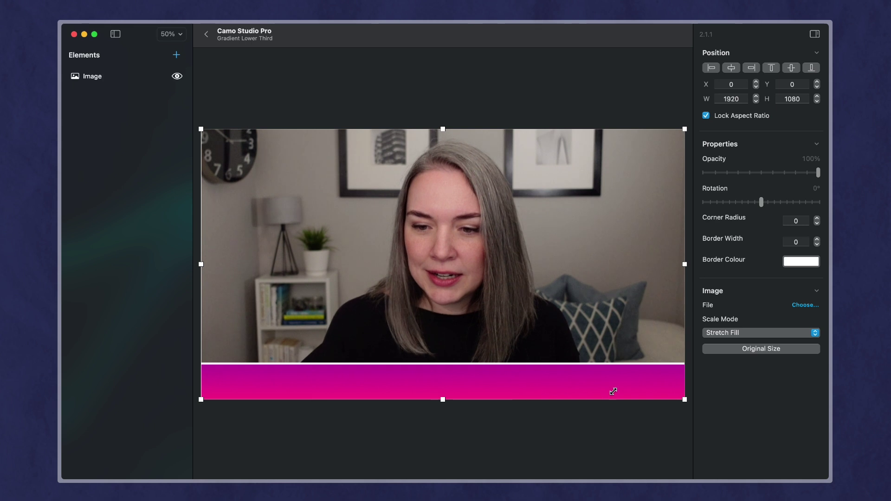
{"action": "left_click", "coordinate": [622, 446]}
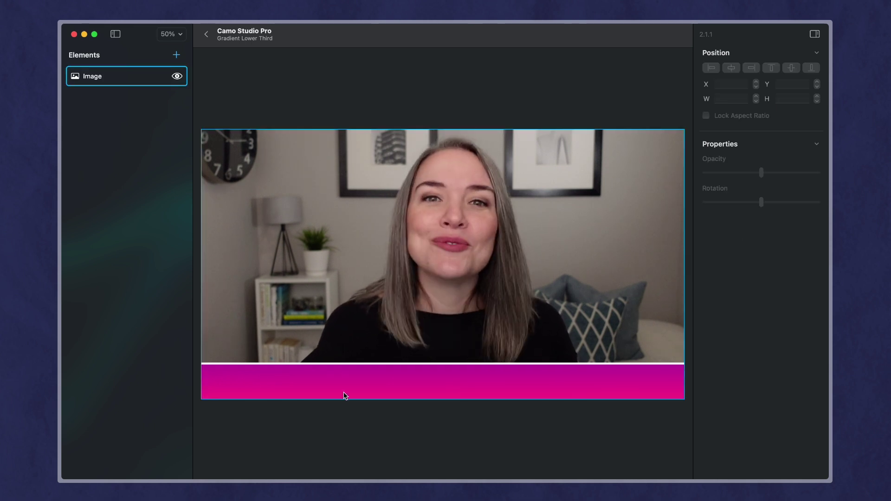
Add a widened text element on the magenta bar reading 'Session Title' at 26% size.
{"action": "left_click", "coordinate": [177, 56]}
{"action": "left_click", "coordinate": [208, 65]}
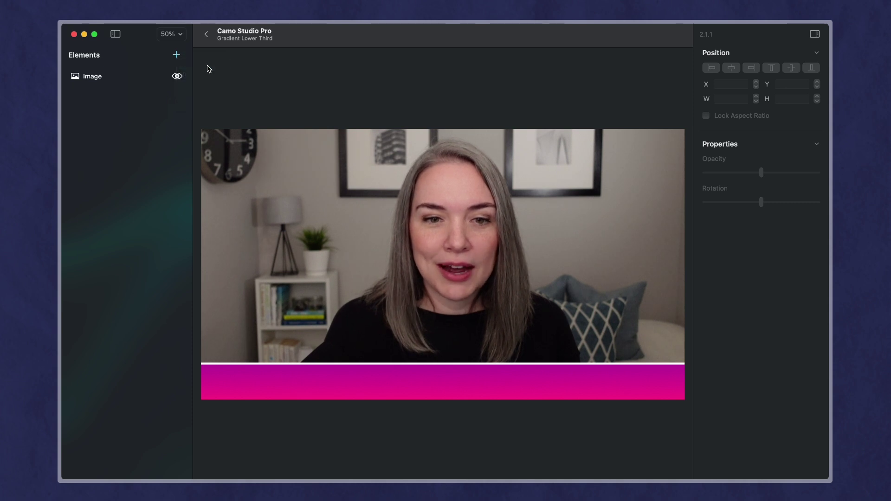
{"action": "left_click_drag", "start_coordinate": [265, 152], "coordinate": [433, 377]}
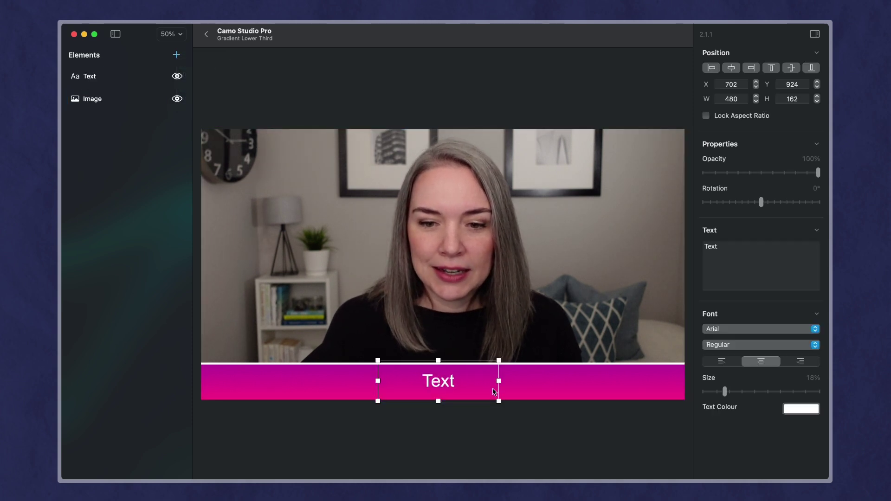
{"action": "left_click_drag", "start_coordinate": [523, 378], "coordinate": [444, 383]}
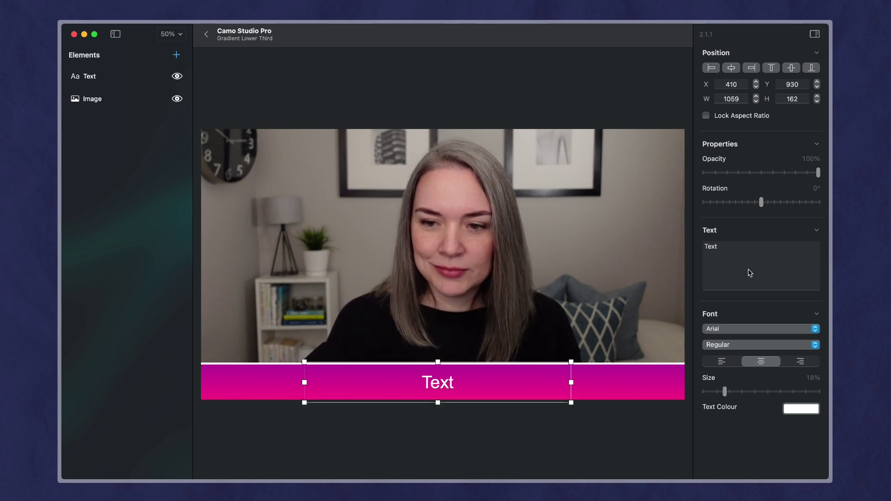
{"action": "double_click", "coordinate": [736, 249]}
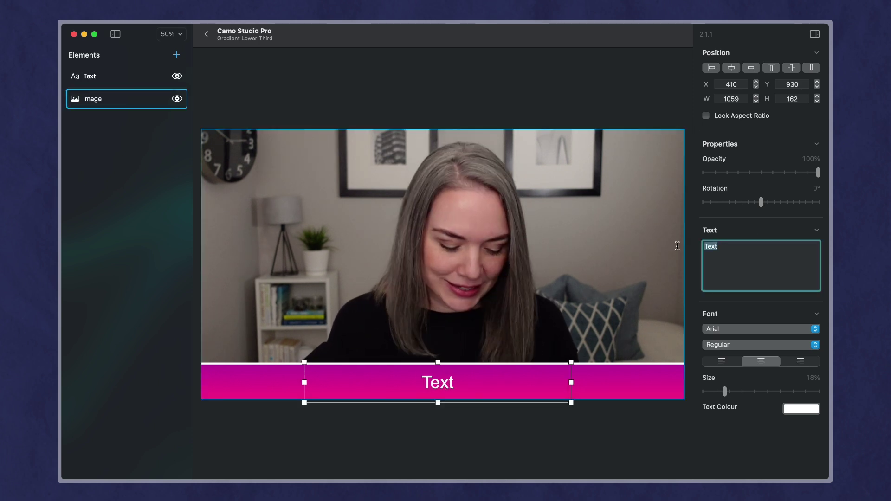
{"action": "type", "text": "Session Title"}
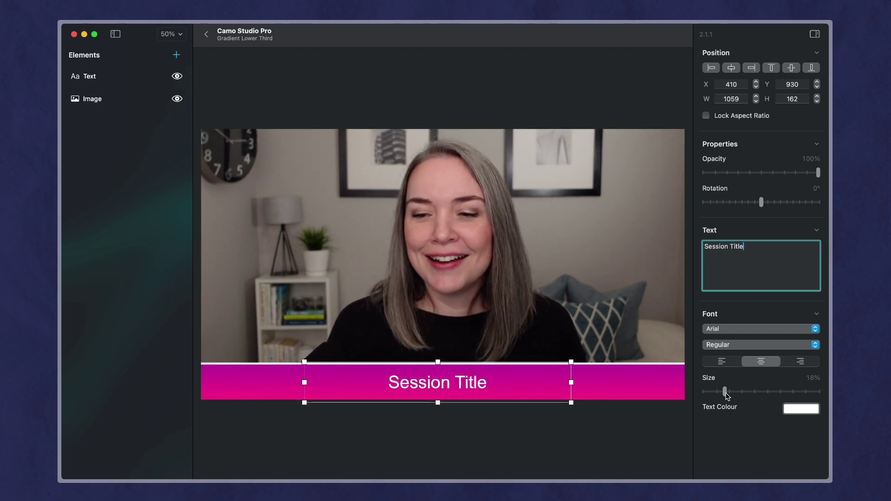
{"action": "mouse_move", "coordinate": [726, 395]}
{"action": "left_mouse_down"}
{"action": "mouse_move", "coordinate": [743, 395]}
{"action": "mouse_move", "coordinate": [735, 395]}
{"action": "left_mouse_up"}
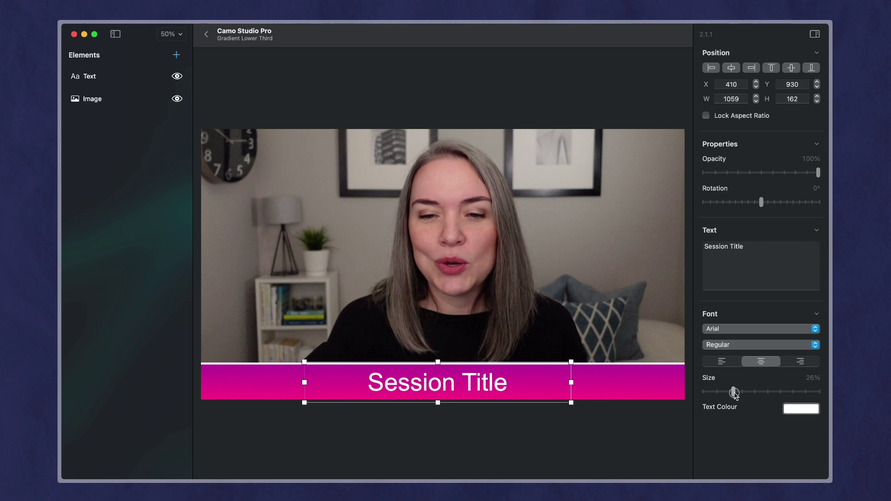
{"action": "left_click", "coordinate": [599, 436]}
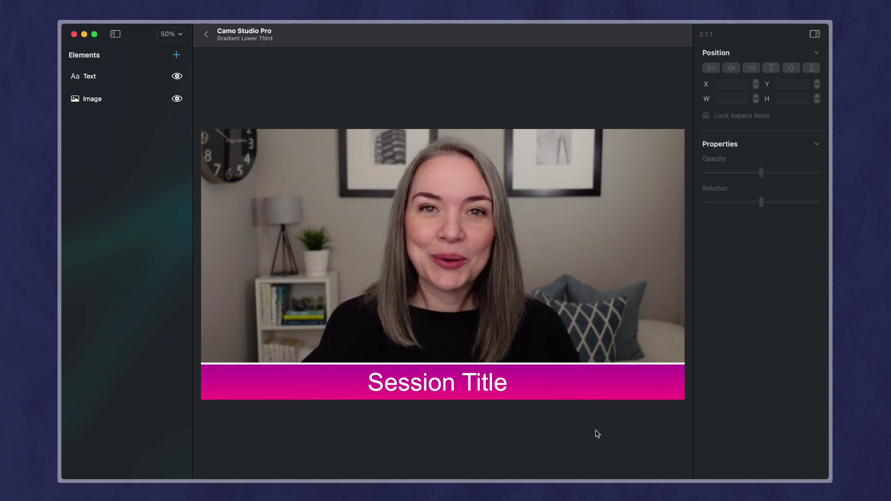
Exit the editor, favourite the ⌘1 overlay, preview ⌘1 and ⌘2, then hide all overlays.
{"action": "left_click", "coordinate": [207, 34]}
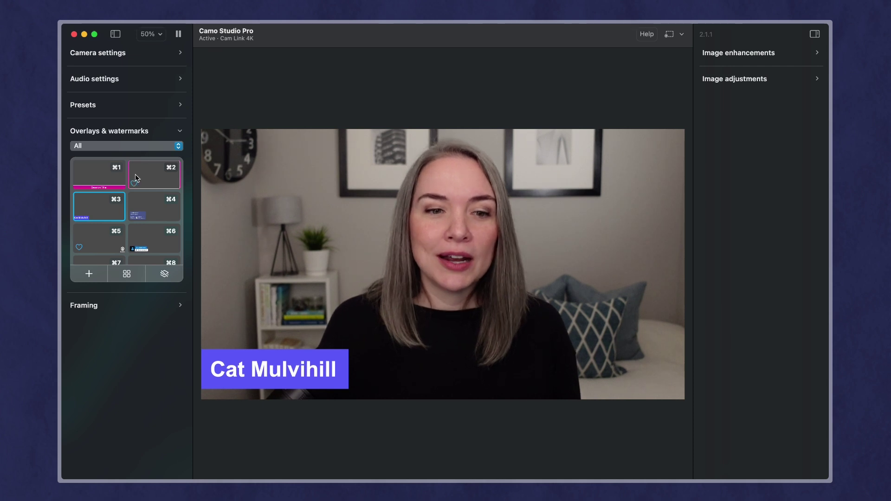
{"action": "left_click", "coordinate": [165, 274]}
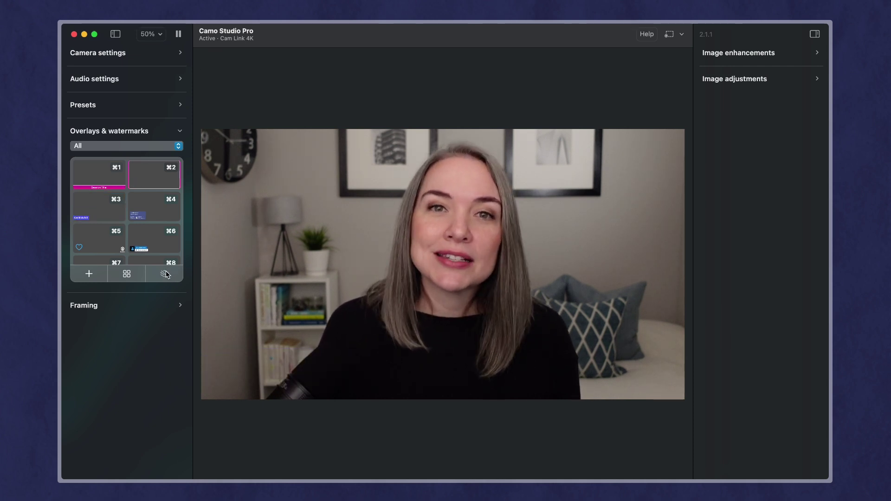
{"action": "left_click", "coordinate": [81, 186]}
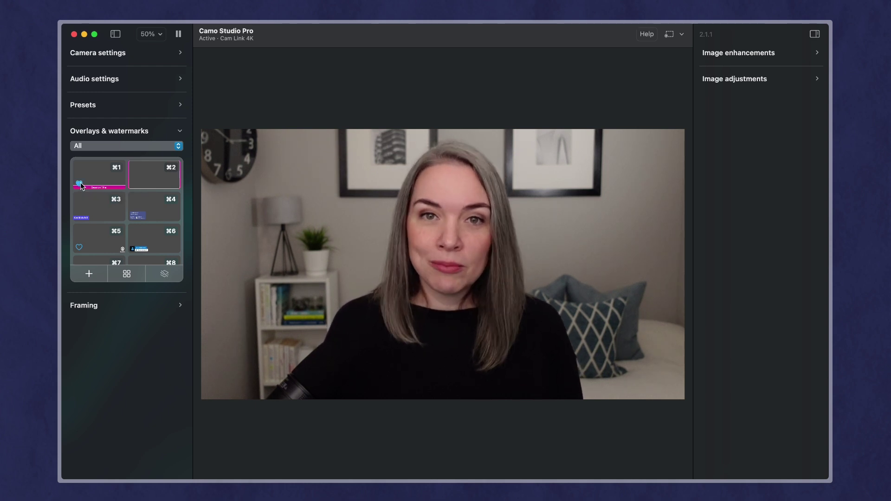
{"action": "left_click", "coordinate": [109, 179]}
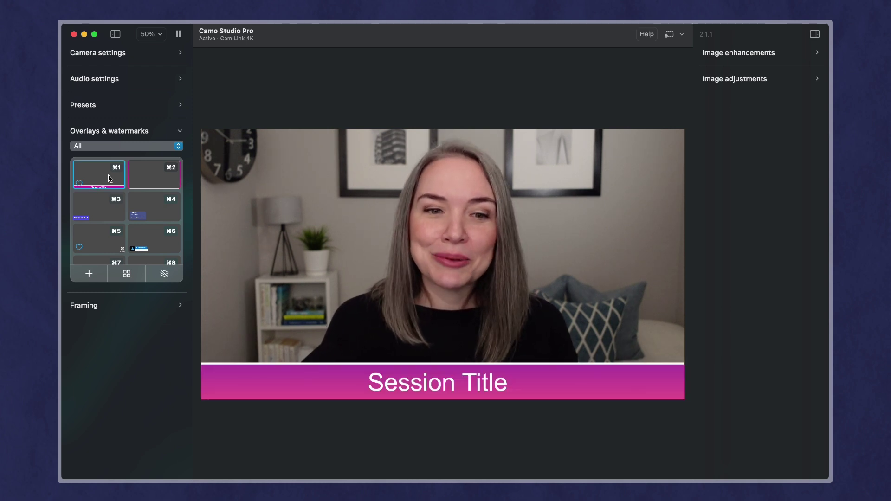
{"action": "left_click", "coordinate": [154, 182]}
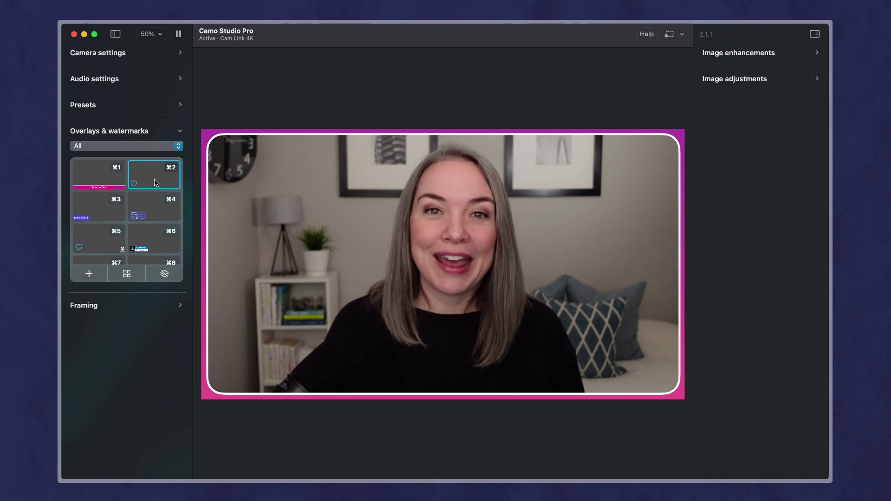
{"action": "left_click", "coordinate": [176, 275]}
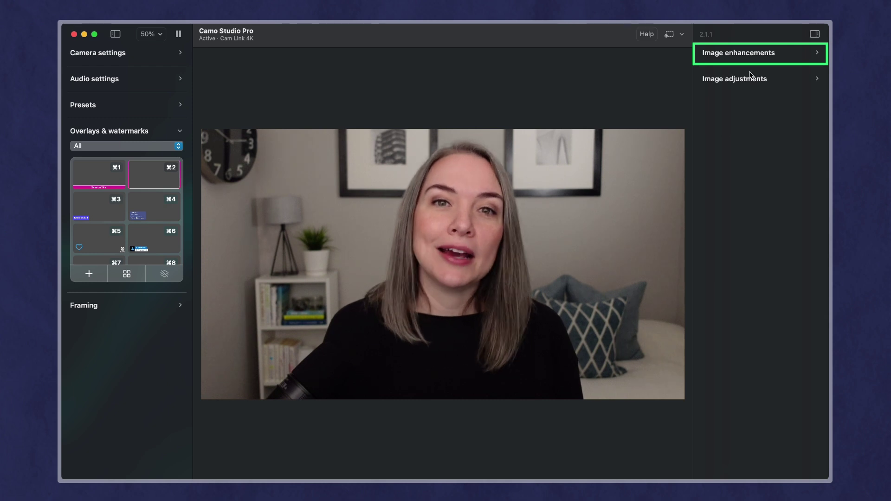
Try Portrait blur in Image enhancements, then switch to Privacy background with Spotlight at 0%.
{"action": "left_click", "coordinate": [749, 54]}
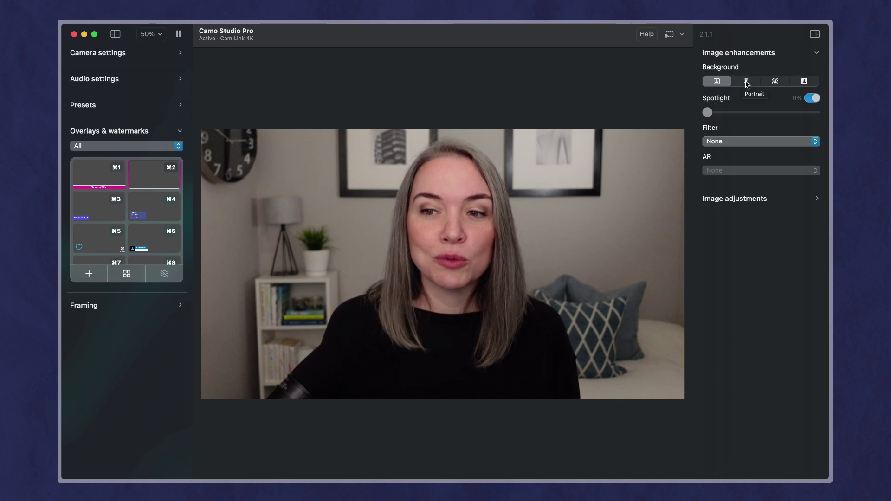
{"action": "mouse_move", "coordinate": [747, 85]}
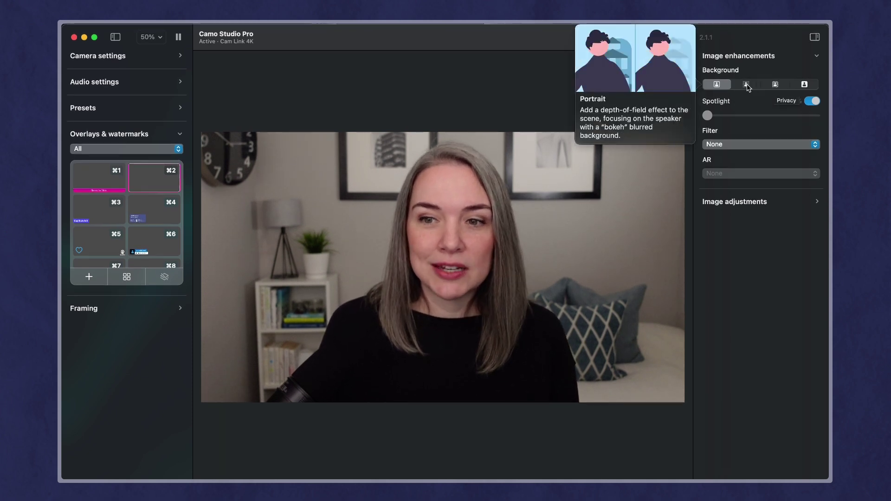
{"action": "left_click", "coordinate": [747, 85]}
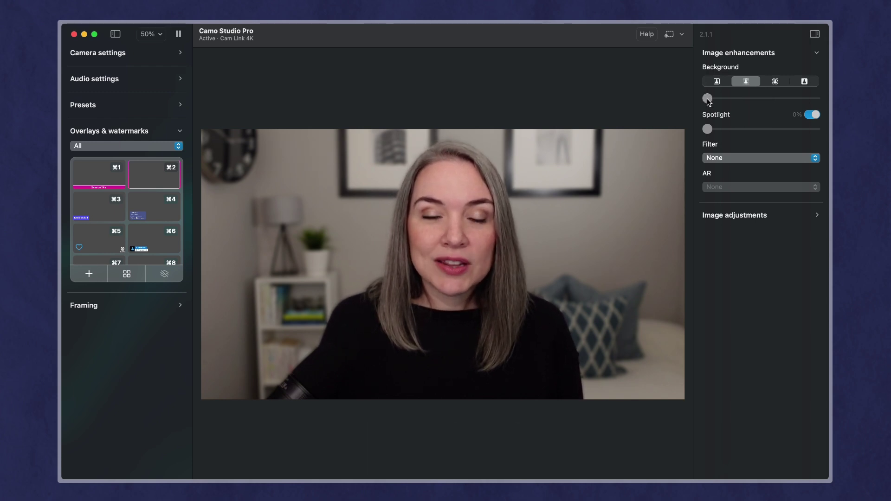
{"action": "mouse_move", "coordinate": [710, 100]}
{"action": "left_mouse_down"}
{"action": "mouse_move", "coordinate": [786, 101]}
{"action": "mouse_move", "coordinate": [703, 102]}
{"action": "left_mouse_up"}
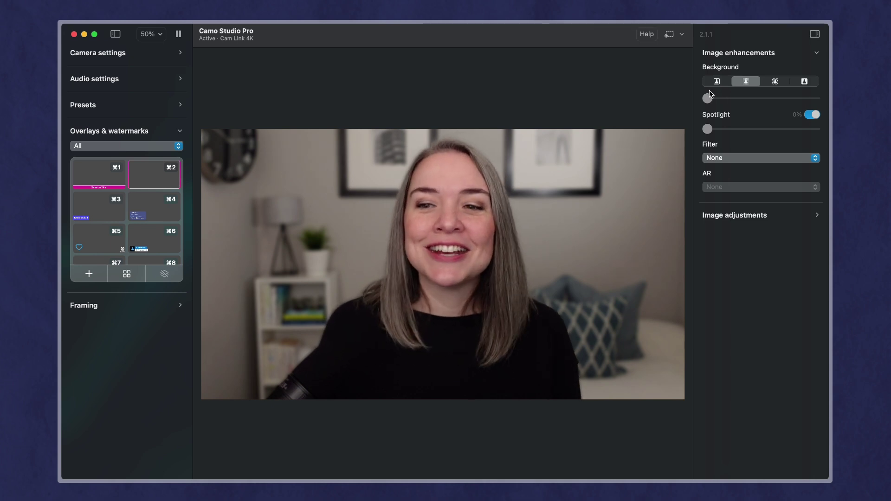
{"action": "mouse_move", "coordinate": [708, 98]}
{"action": "left_mouse_down"}
{"action": "mouse_move", "coordinate": [750, 102]}
{"action": "mouse_move", "coordinate": [706, 99]}
{"action": "left_mouse_up"}
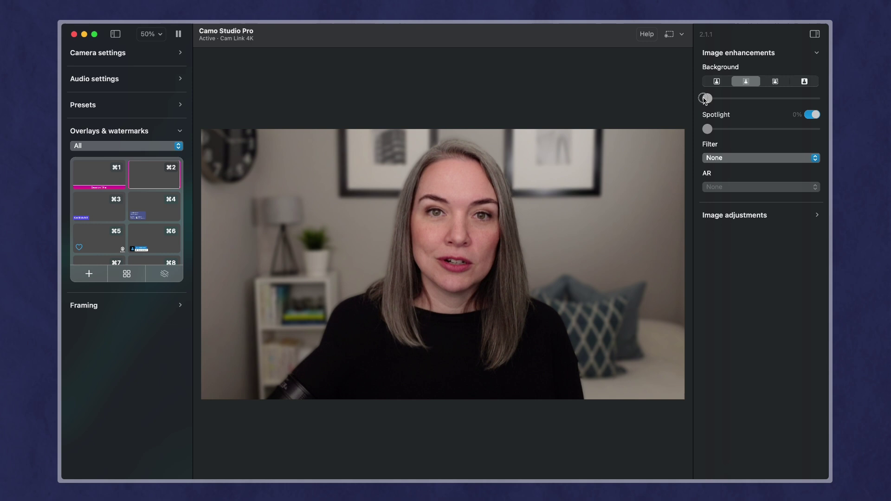
{"action": "left_click", "coordinate": [774, 81]}
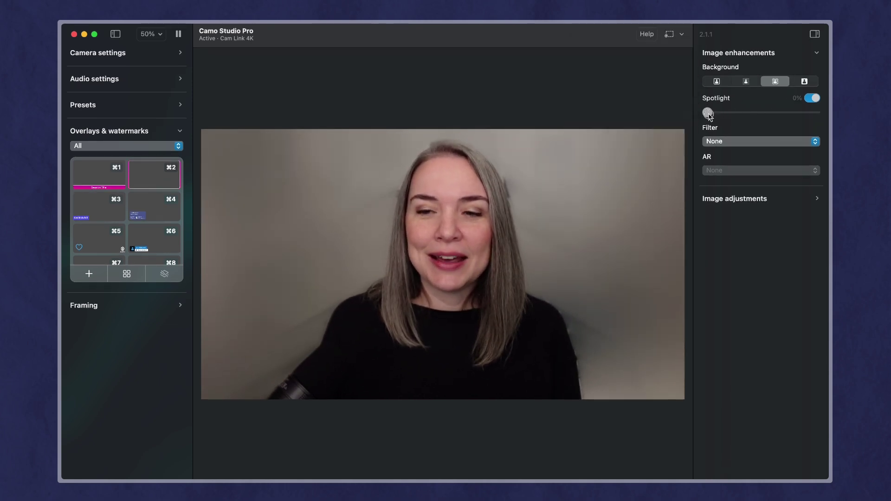
{"action": "mouse_move", "coordinate": [709, 115]}
{"action": "left_mouse_down"}
{"action": "mouse_move", "coordinate": [793, 115]}
{"action": "mouse_move", "coordinate": [688, 117]}
{"action": "mouse_move", "coordinate": [770, 112]}
{"action": "mouse_move", "coordinate": [700, 117]}
{"action": "left_mouse_up"}
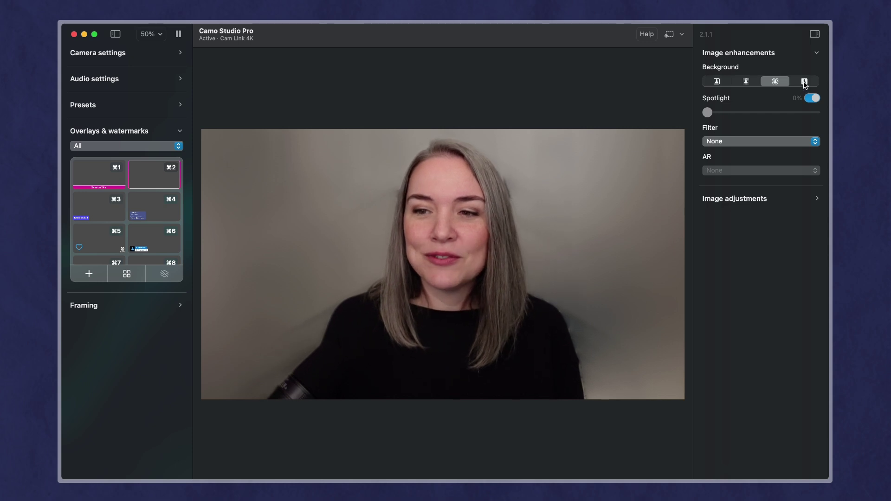
Try the solid Green replacement background, then revert to the Portrait blurred background.
{"action": "left_click", "coordinate": [805, 82]}
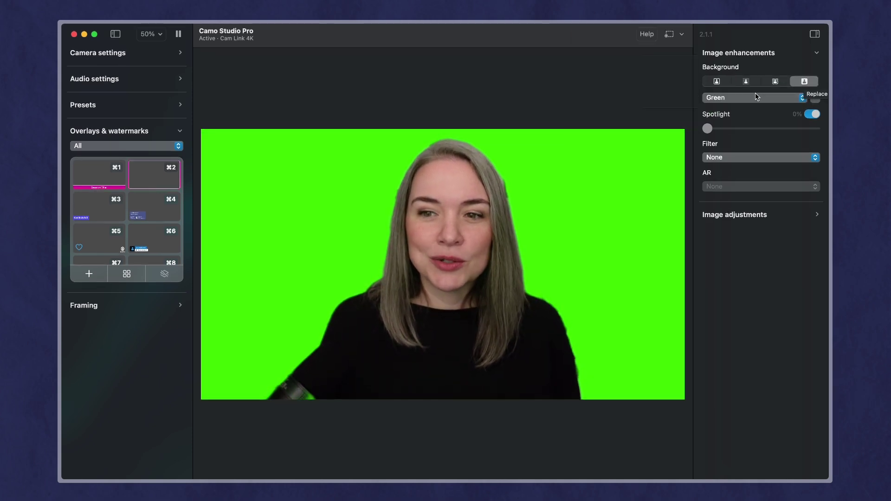
{"action": "left_click", "coordinate": [756, 97]}
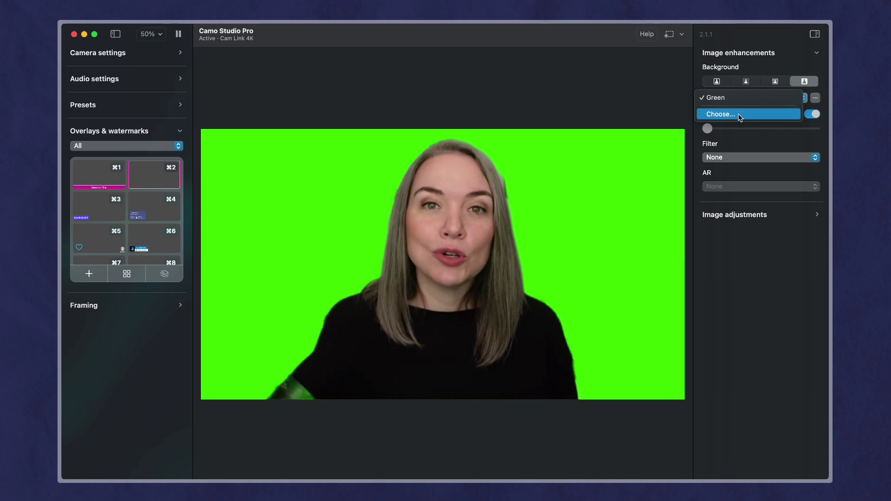
{"action": "left_click", "coordinate": [751, 83]}
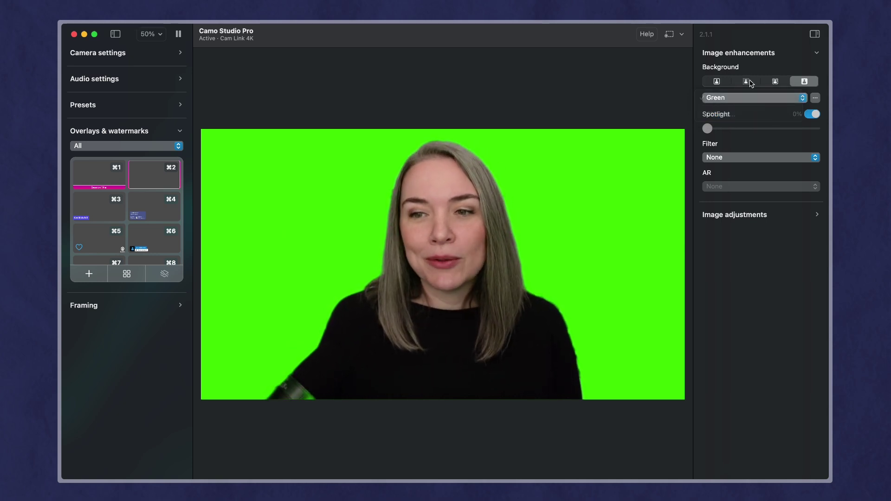
{"action": "left_click", "coordinate": [751, 83]}
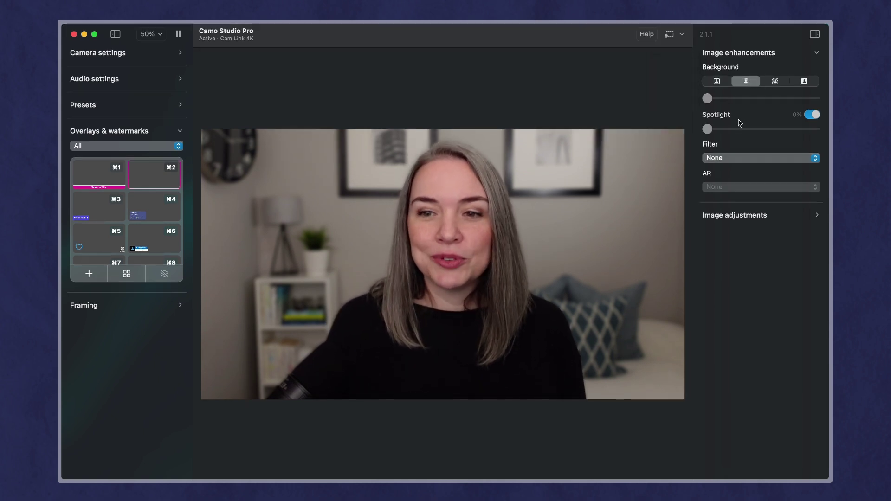
Apply the Film print filter, raise its strength, then set the filter back to None.
{"action": "left_click", "coordinate": [774, 160]}
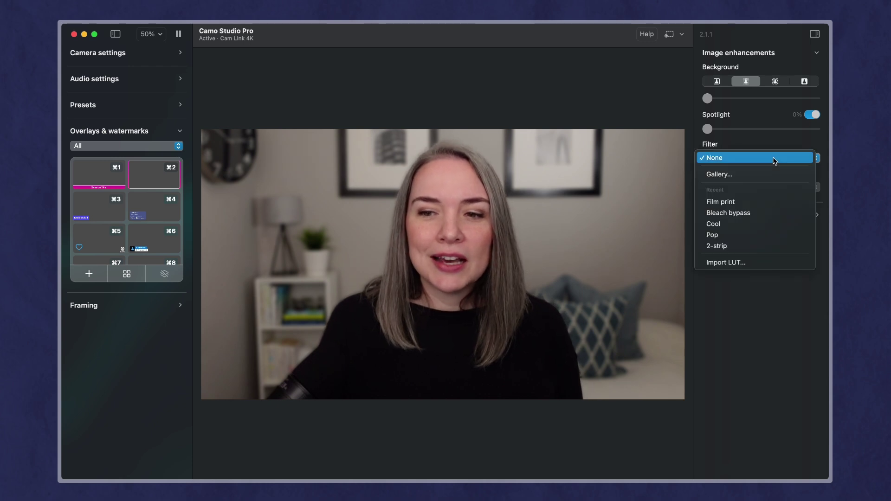
{"action": "left_click", "coordinate": [752, 202]}
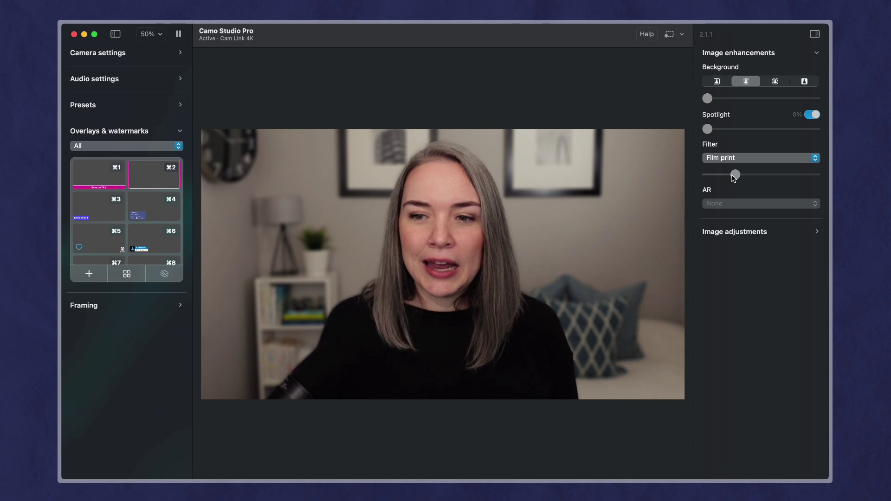
{"action": "left_click_drag", "start_coordinate": [735, 174], "coordinate": [705, 180]}
{"action": "left_click", "coordinate": [717, 159]}
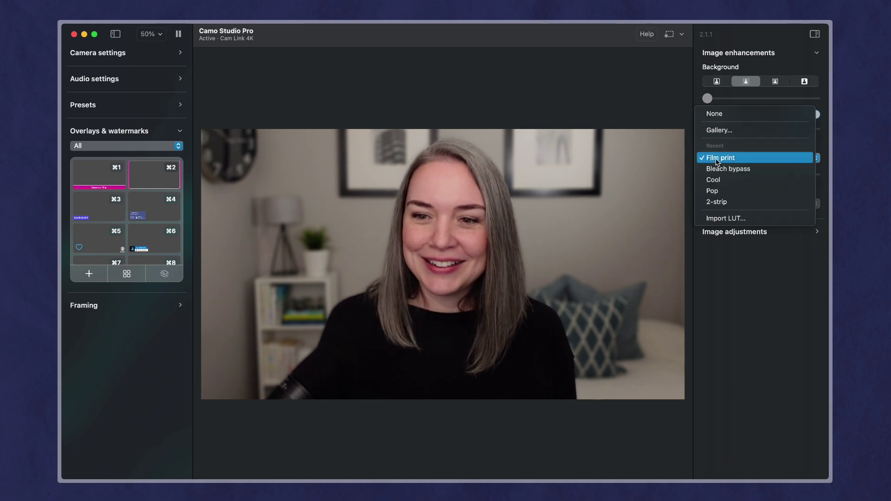
{"action": "left_click", "coordinate": [724, 115]}
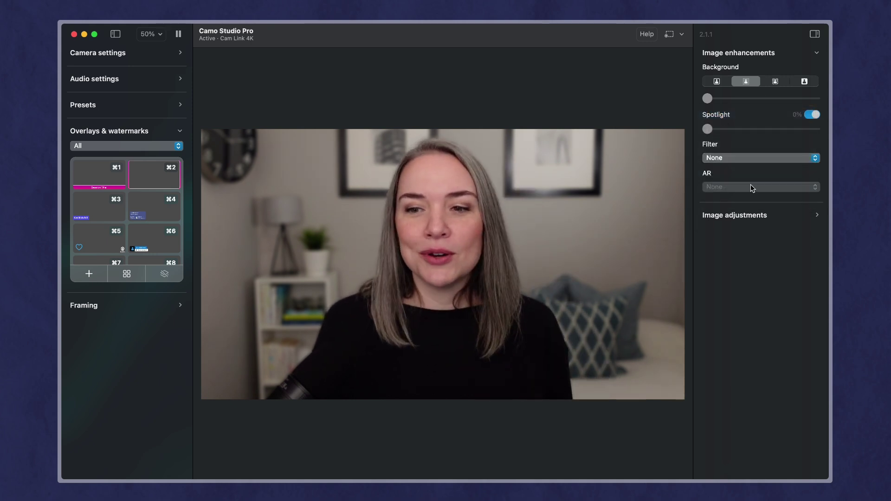
Collapse image enhancement, then expand and collapse the Image adjustments sliders unchanged.
{"action": "left_click", "coordinate": [789, 53]}
{"action": "left_click", "coordinate": [758, 82]}
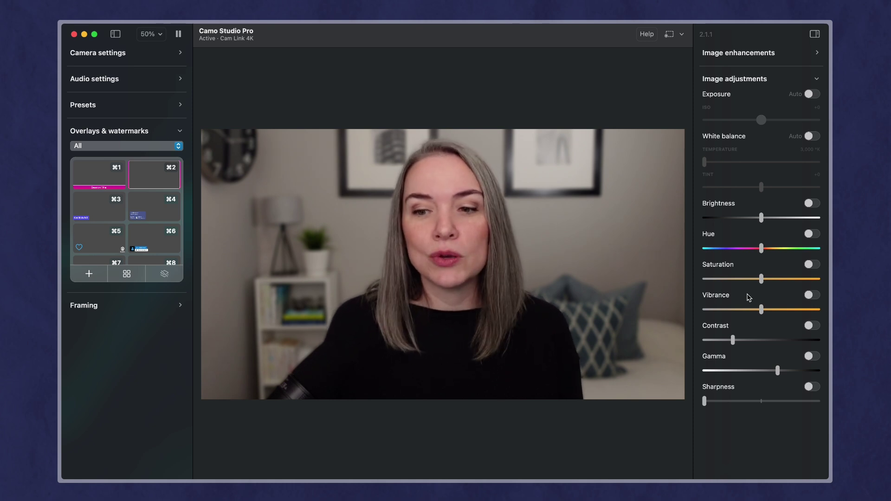
{"action": "left_click", "coordinate": [761, 82]}
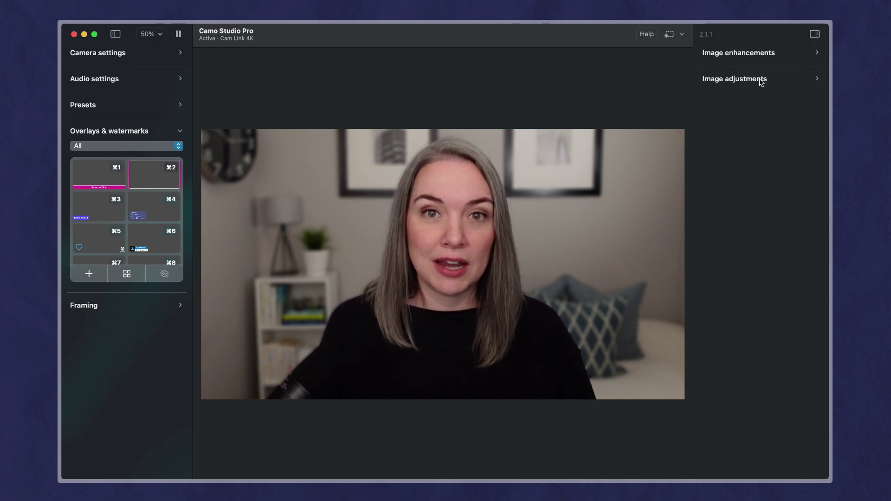
Hide Overlays & watermarks and show Audio settings with MacBook Pro Microphone as the input.
{"action": "left_click", "coordinate": [163, 135]}
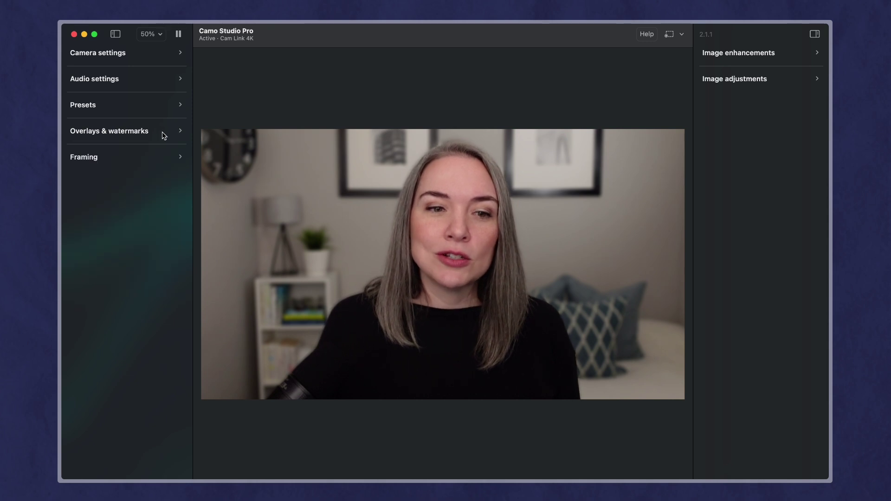
{"action": "left_click", "coordinate": [114, 81]}
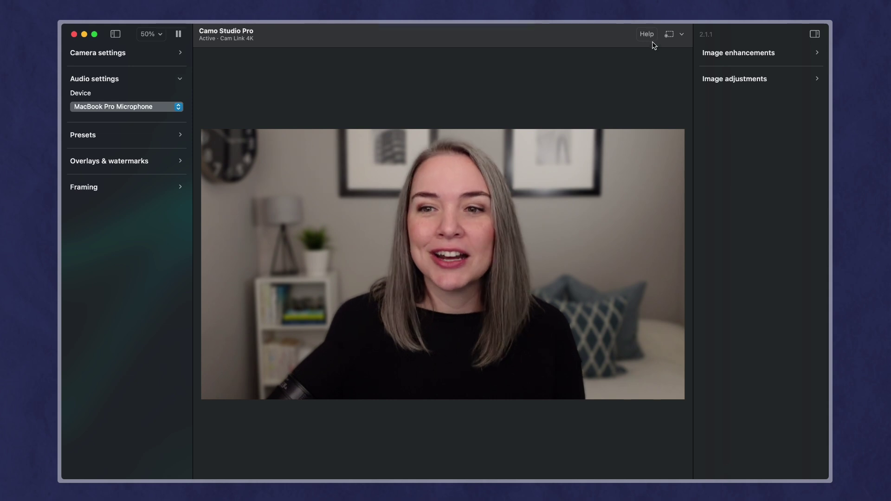
Open the recording save location options and dismiss them, keeping Movies as the folder.
{"action": "left_click", "coordinate": [683, 35]}
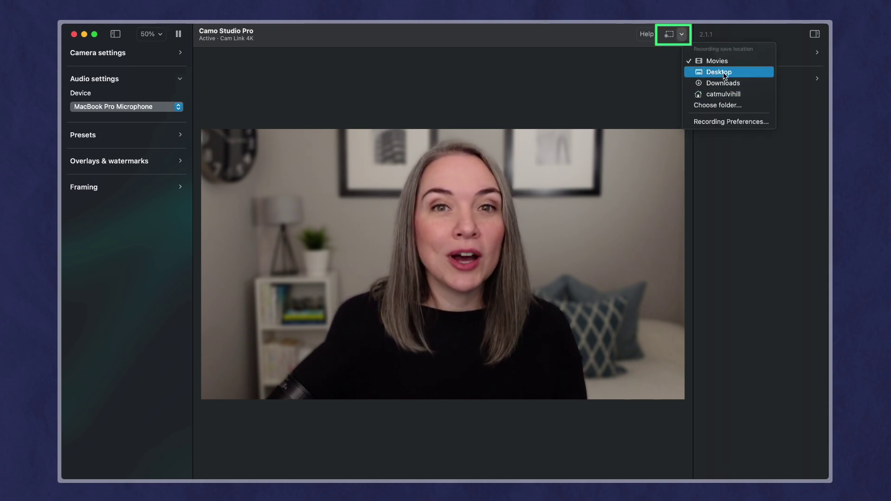
{"action": "left_click", "coordinate": [670, 65]}
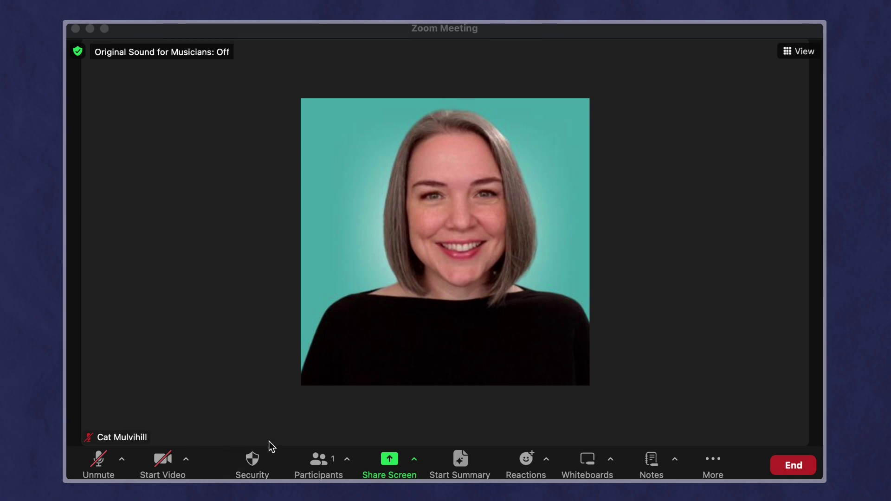
Select Camo Camera as Zoom's camera and turn the meeting video on.
{"action": "left_click", "coordinate": [186, 459]}
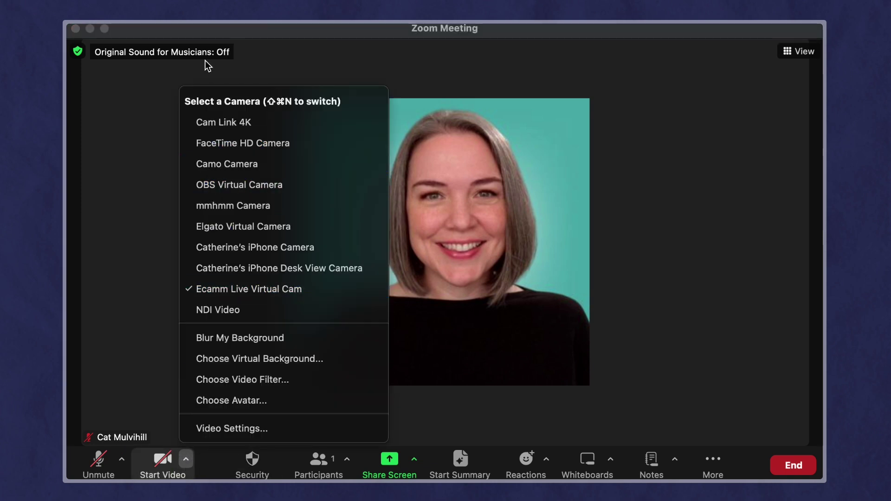
{"action": "left_click", "coordinate": [235, 166]}
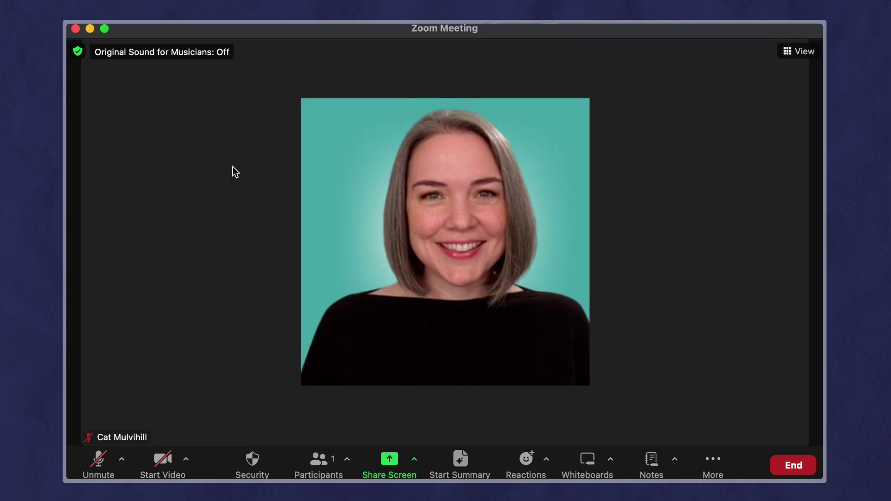
{"action": "left_click", "coordinate": [166, 464]}
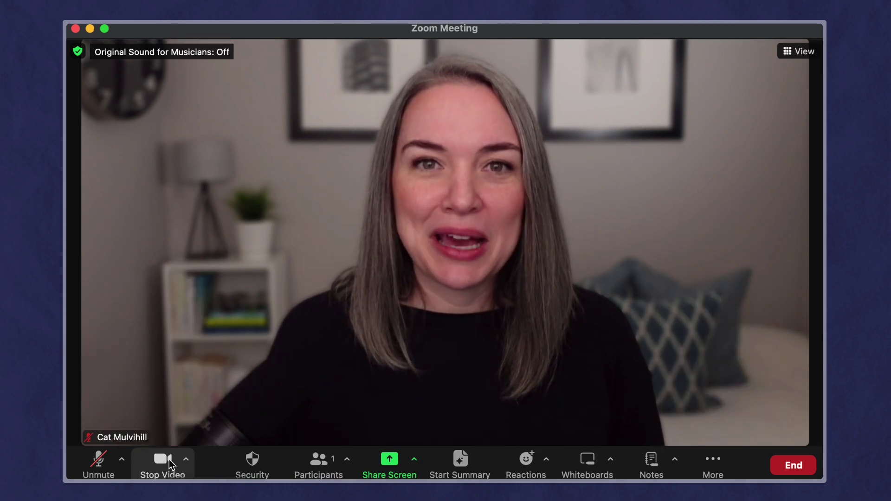
Open and close Zoom's audio device choices, leaving the microphone muted.
{"action": "left_click", "coordinate": [123, 460]}
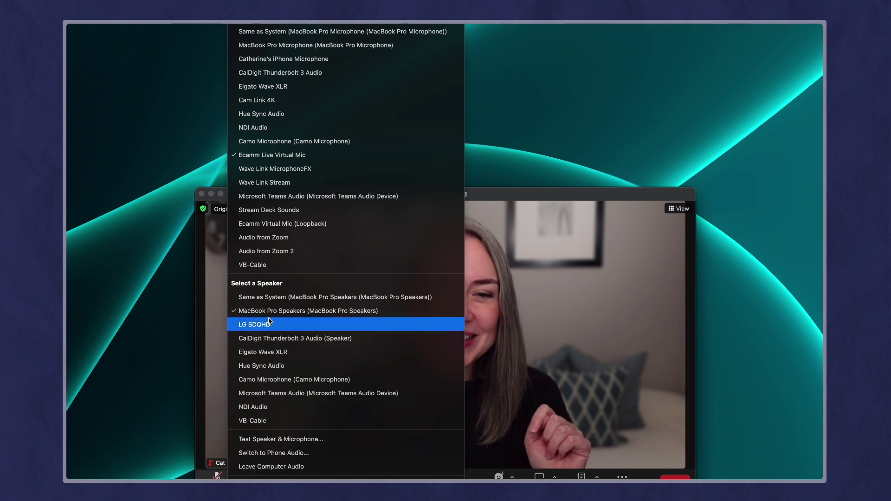
{"action": "left_click", "coordinate": [270, 141]}
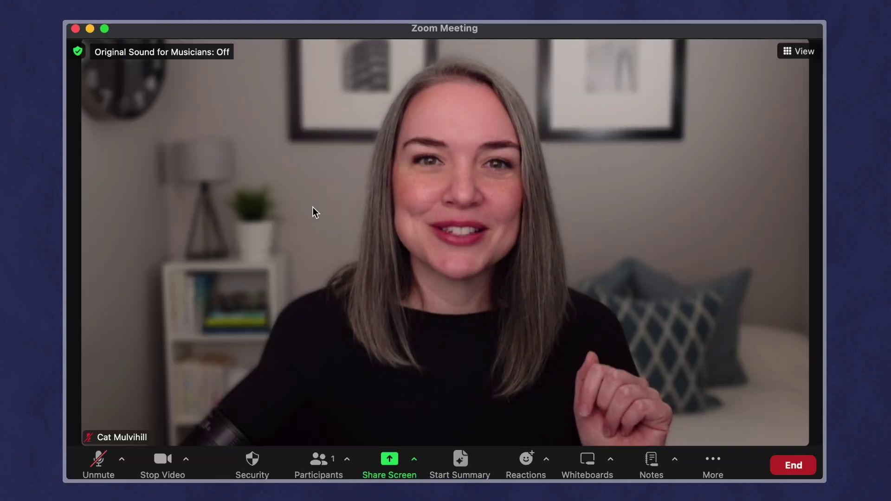